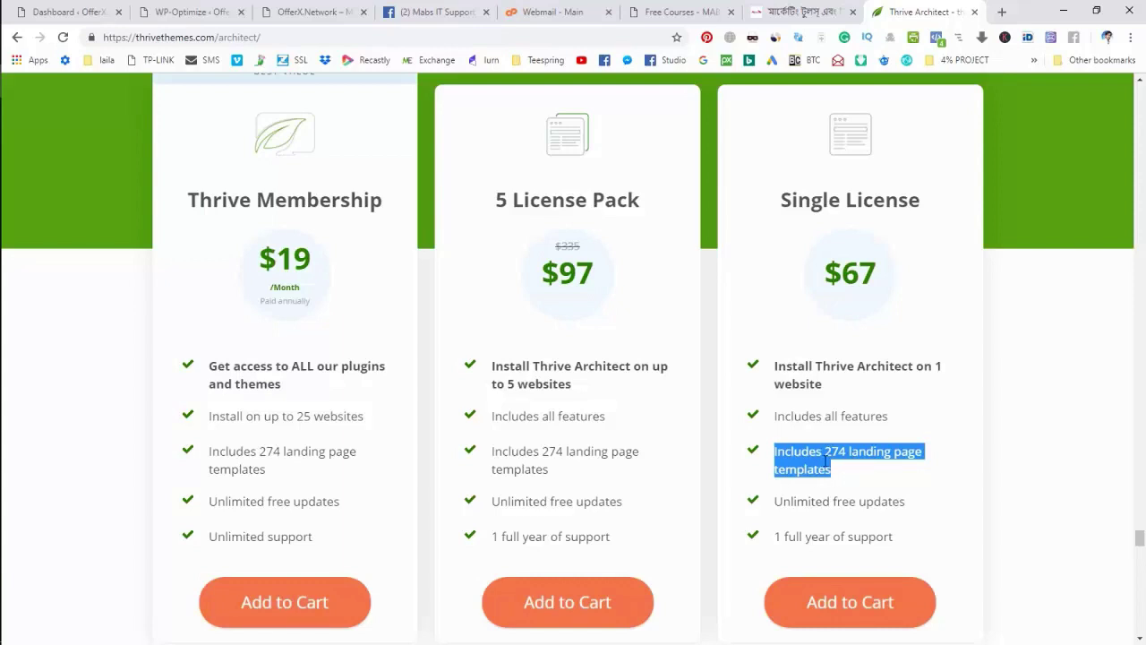
- Review the update and support terms of the Single License plan in the Thrive Architect pricing table
scroll(808, 421, "down", 2)
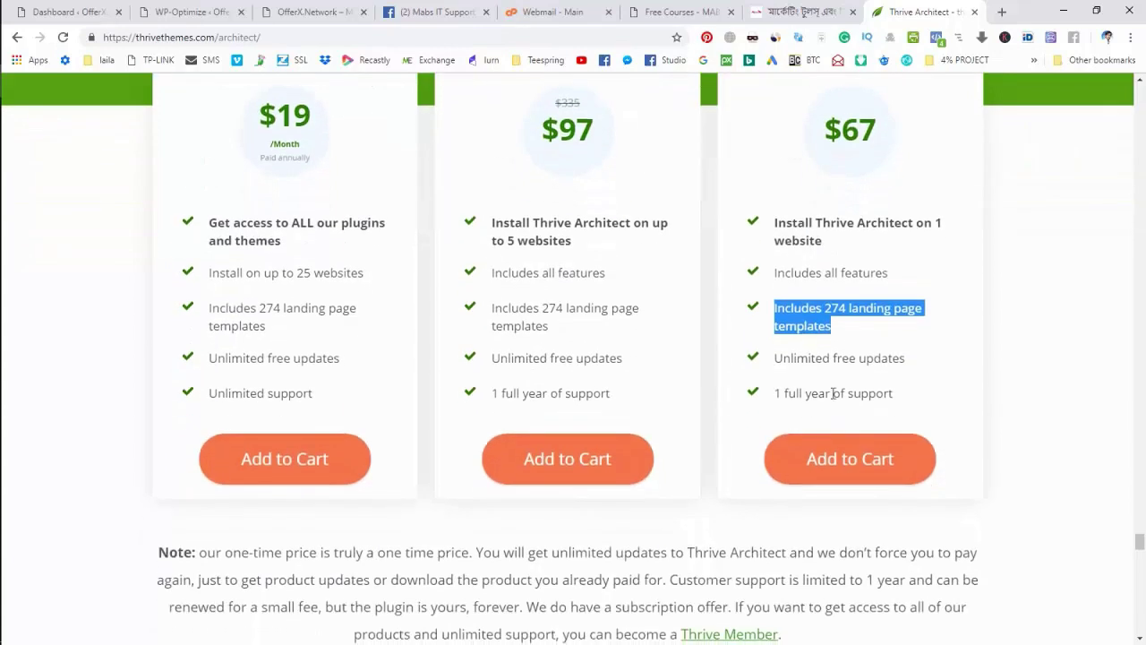
double_click(835, 393)
left_click(835, 393)
triple_click(815, 359)
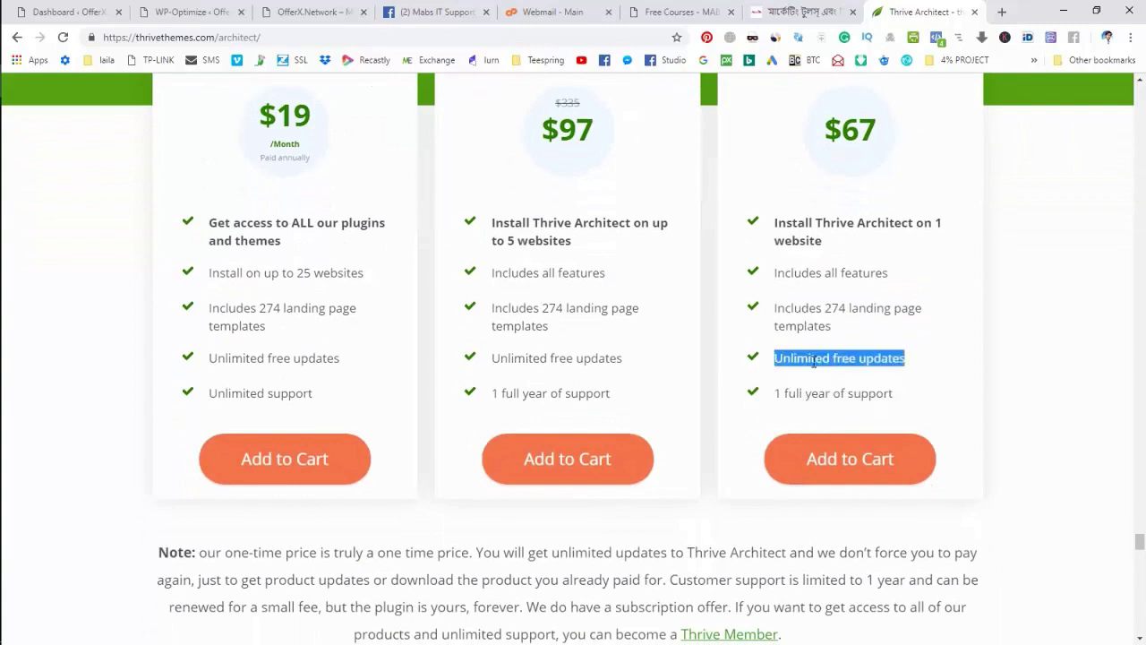
scroll(813, 361, "up", 1)
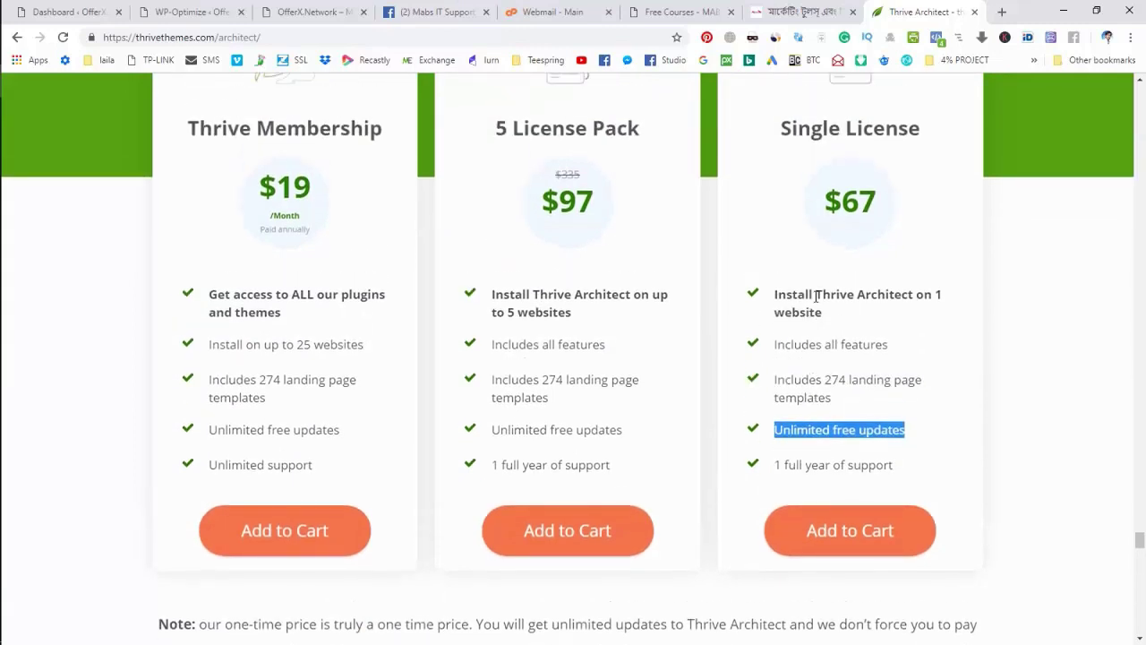
scroll(829, 251, "up", 1)
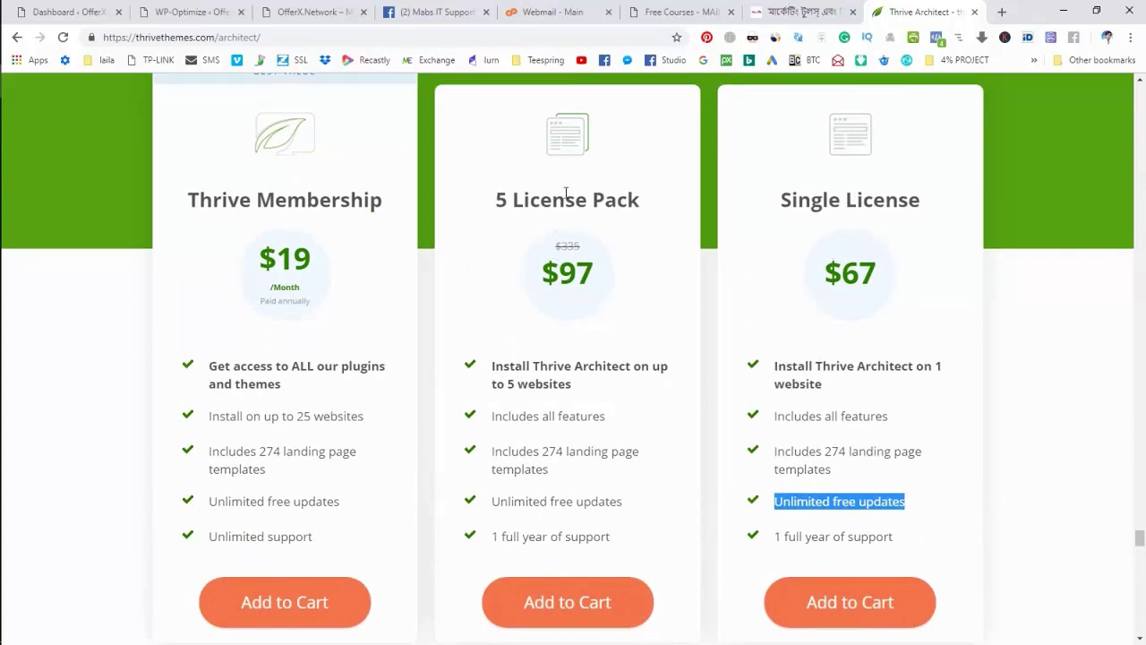
- Compare the 5 License Pack's price and included features with those of the Single License plan
triple_click(514, 202)
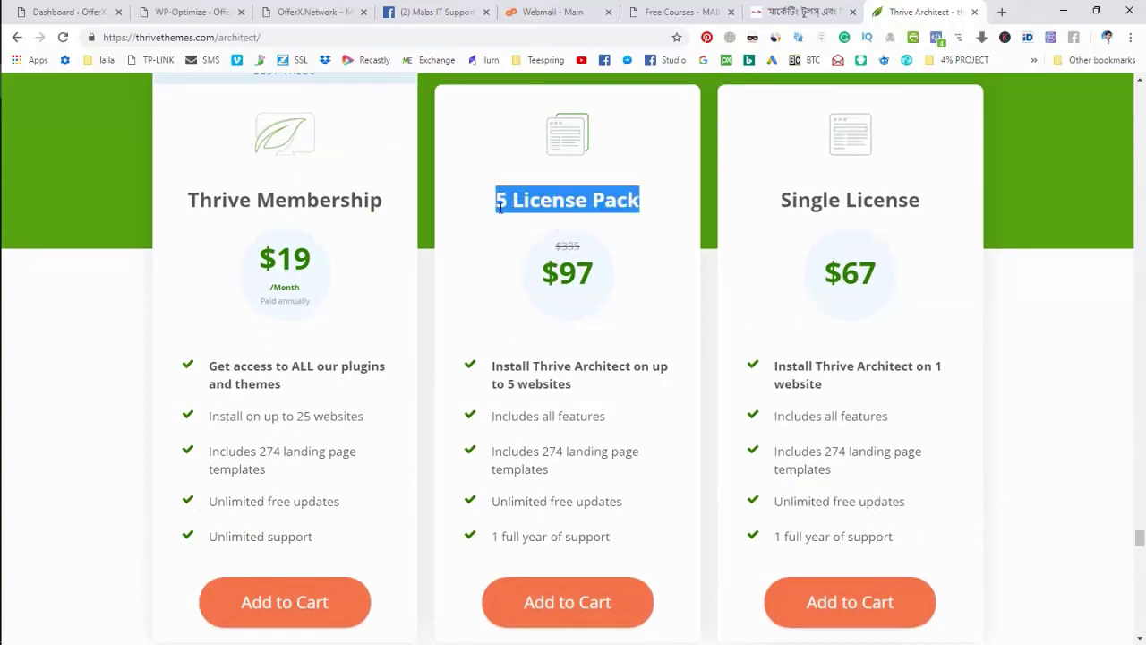
left_click_drag(601, 204, 588, 302)
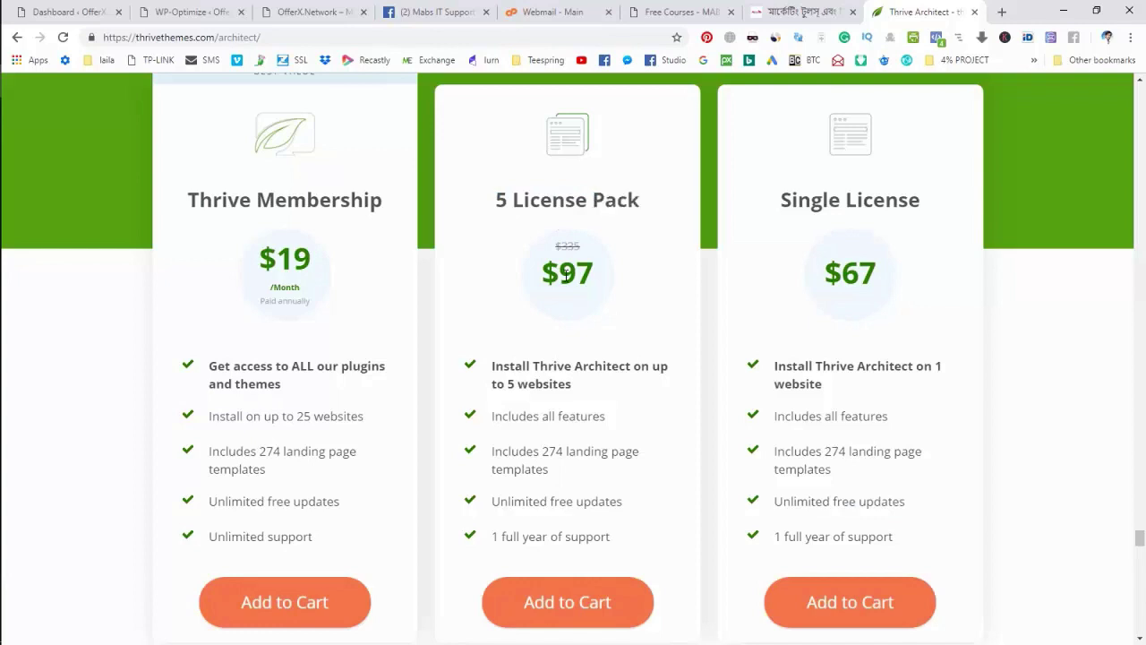
triple_click(566, 274)
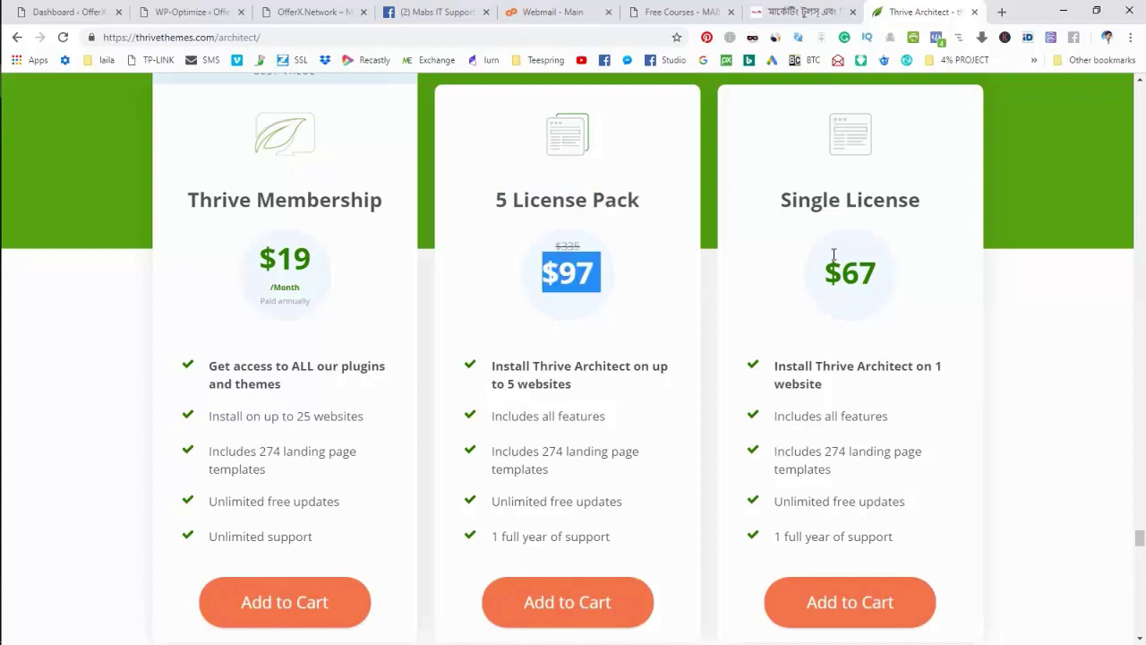
triple_click(851, 277)
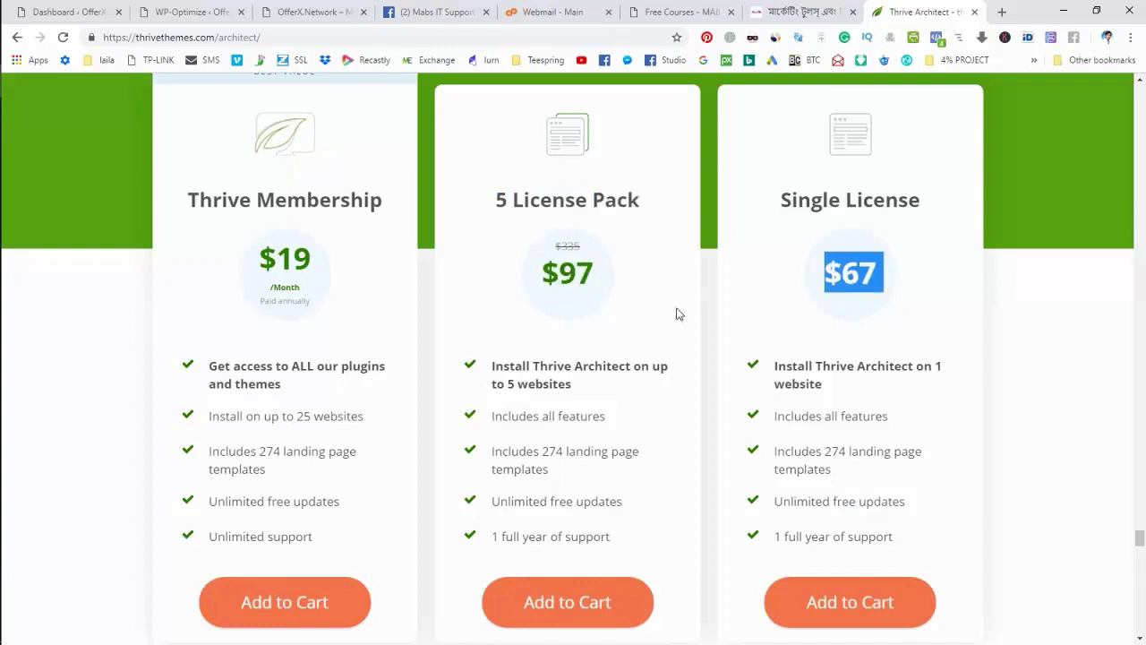
triple_click(582, 280)
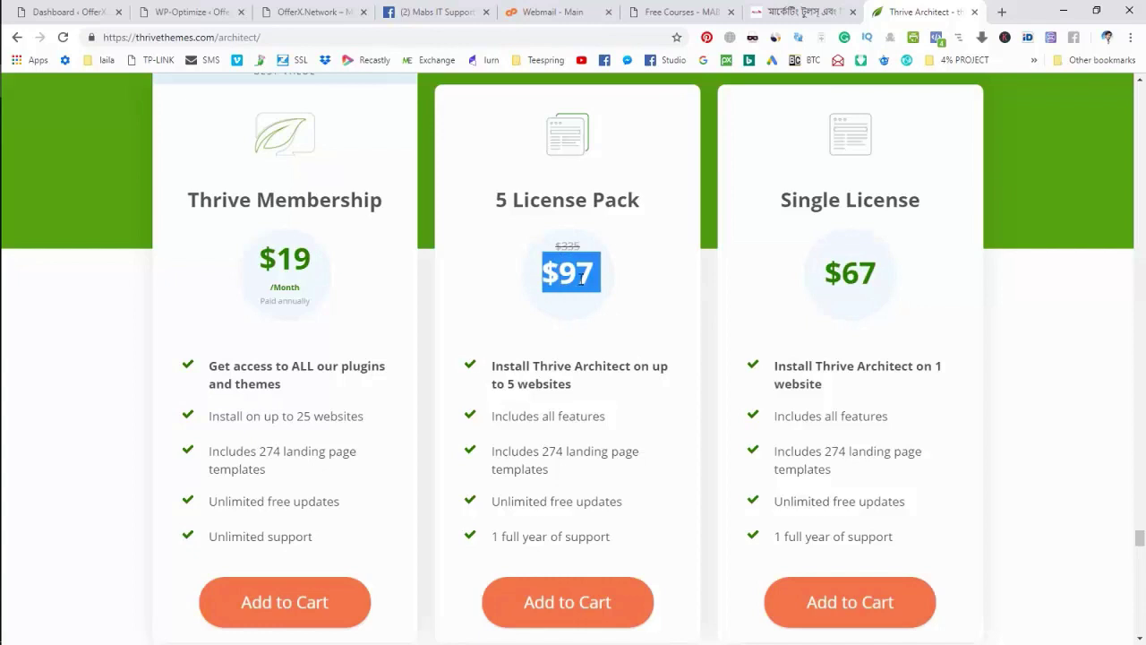
triple_click(504, 201)
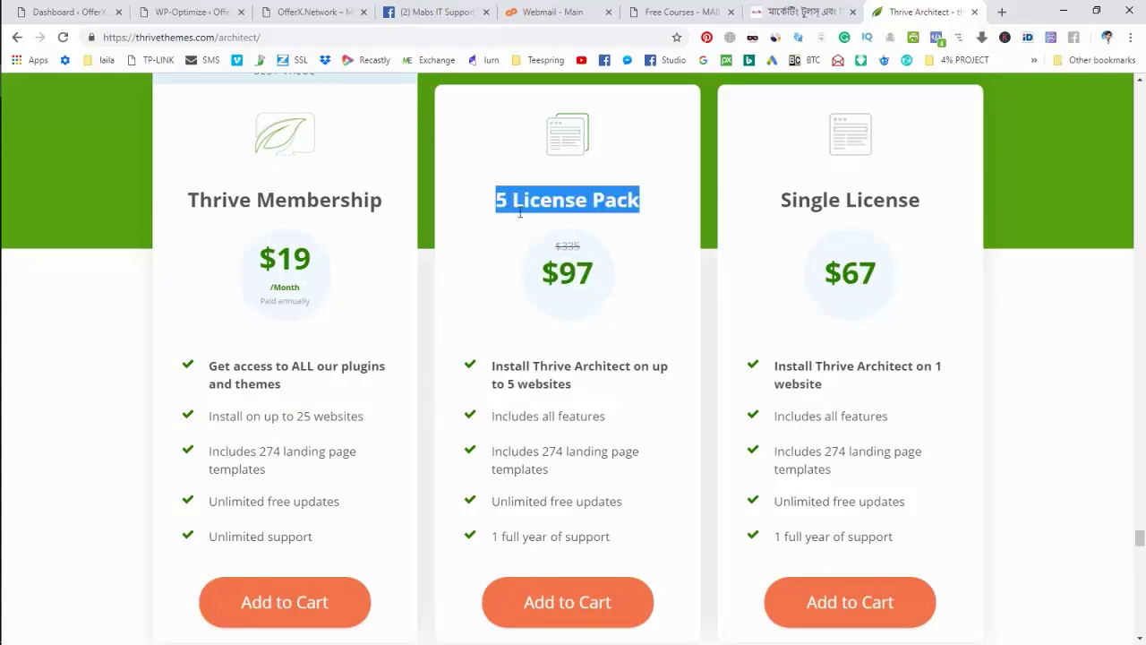
scroll(529, 264, "down", 2)
scroll(527, 260, "up", 2)
left_click(709, 321)
- Add the Thrive Architect Single License to the cart and proceed to its checkout page
scroll(709, 321, "down", 1)
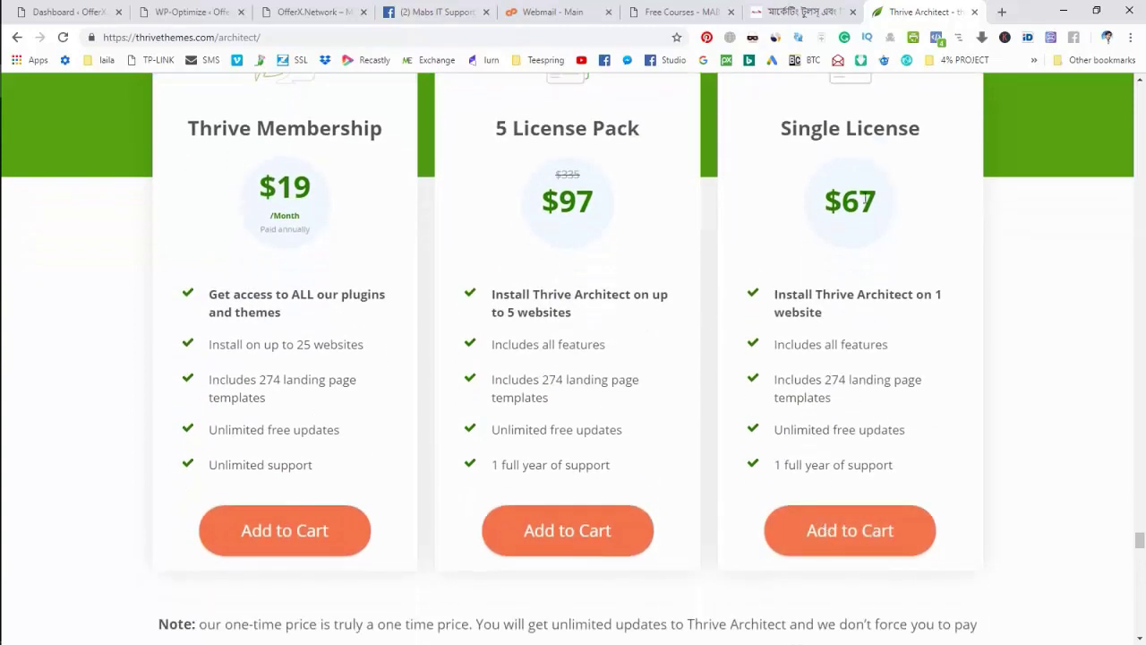
double_click(864, 198)
left_click(892, 309)
left_click(864, 544)
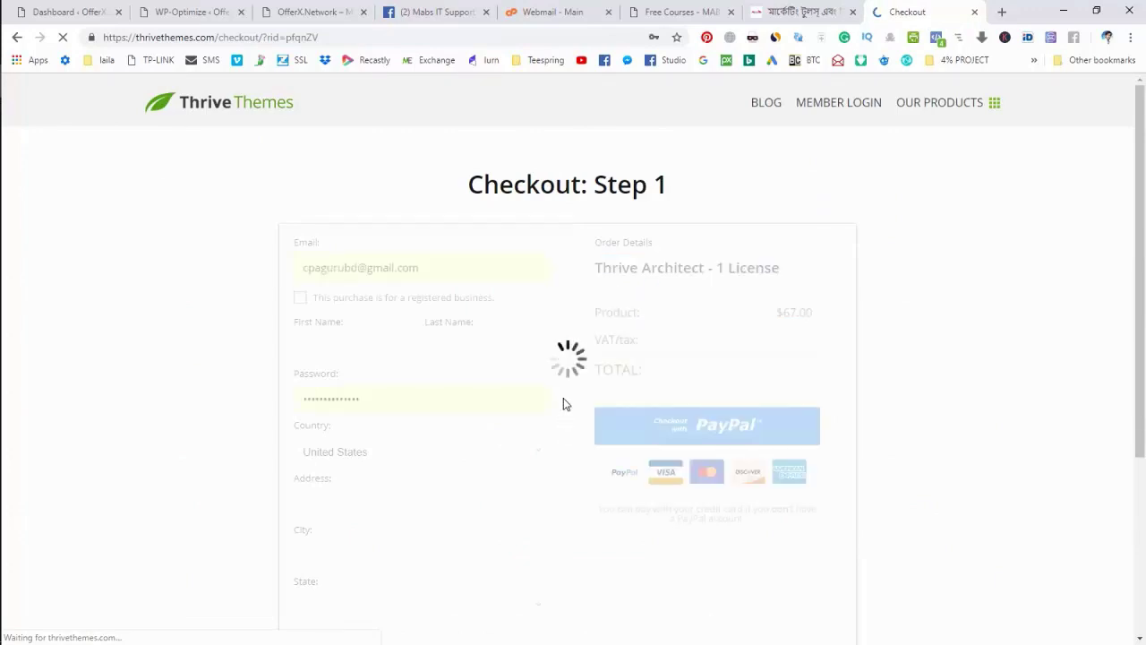
- Examine the checkout form's customer and address fields, the order details and the payment options
scroll(563, 399, "down", 1)
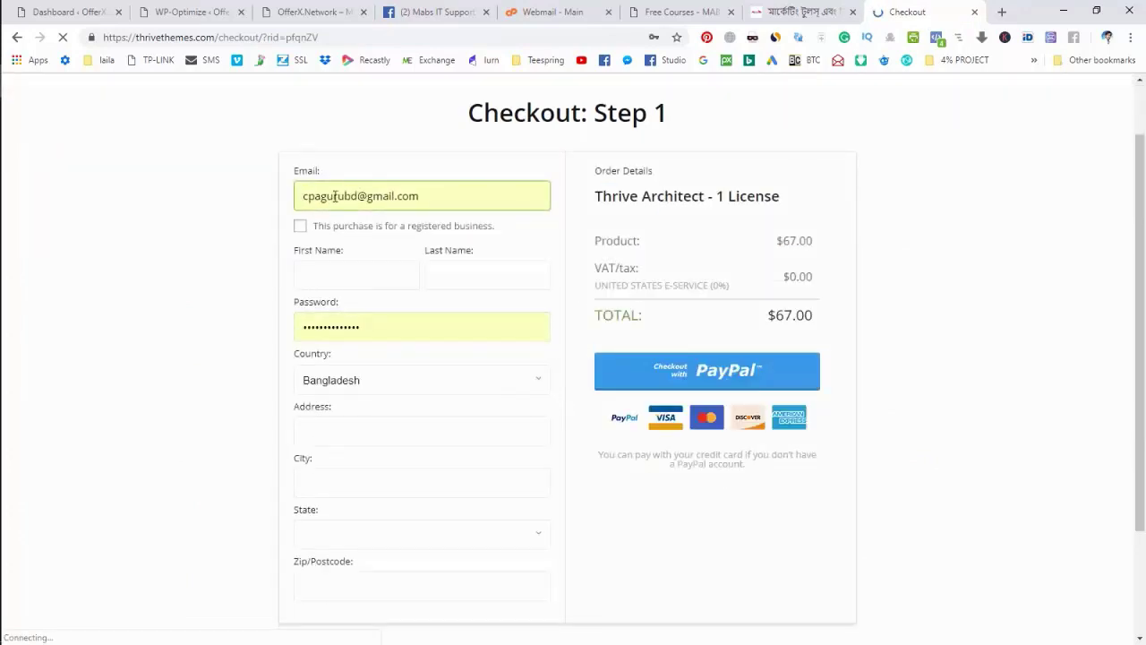
left_click(315, 276)
scroll(315, 269, "down", 1)
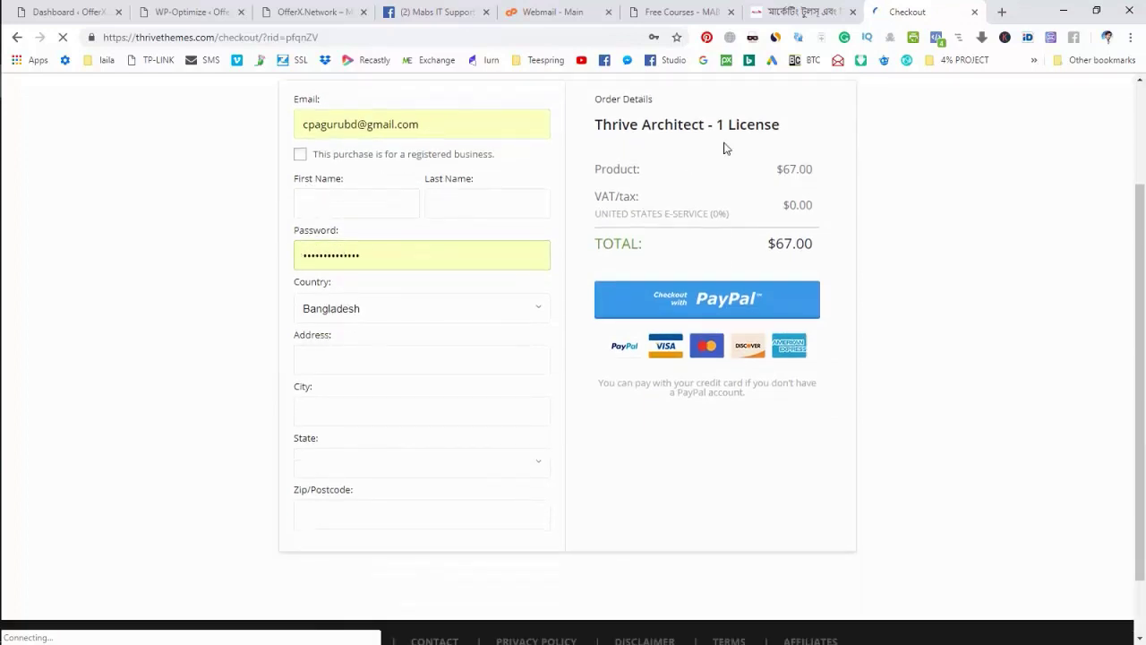
left_click(338, 254)
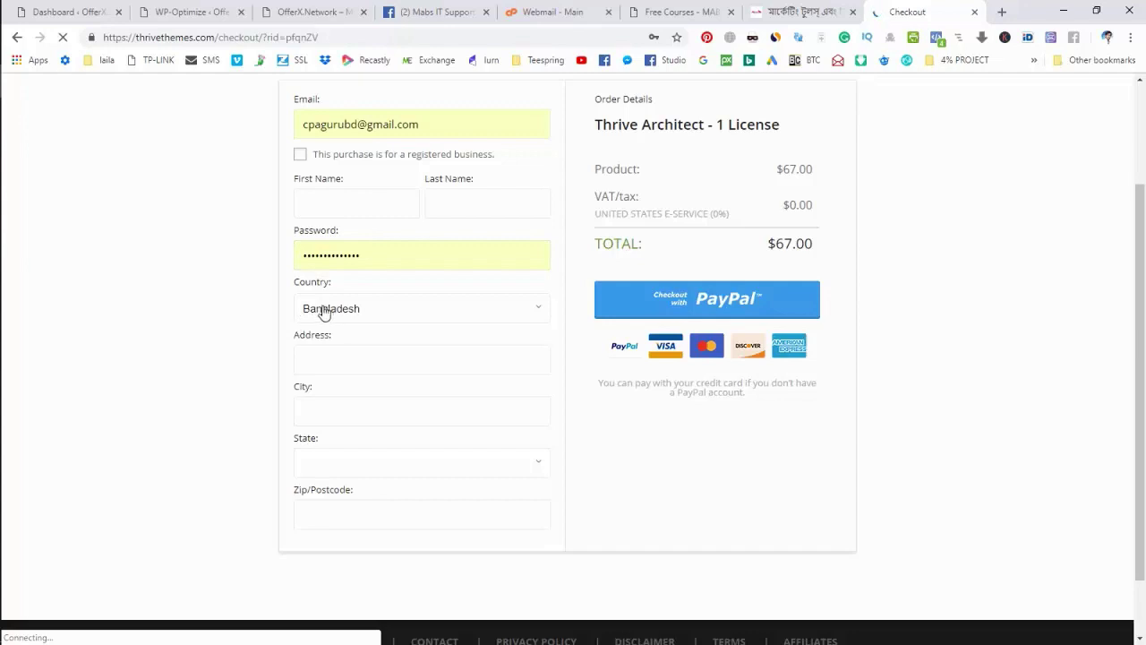
left_click(325, 412)
scroll(636, 376, "up", 1)
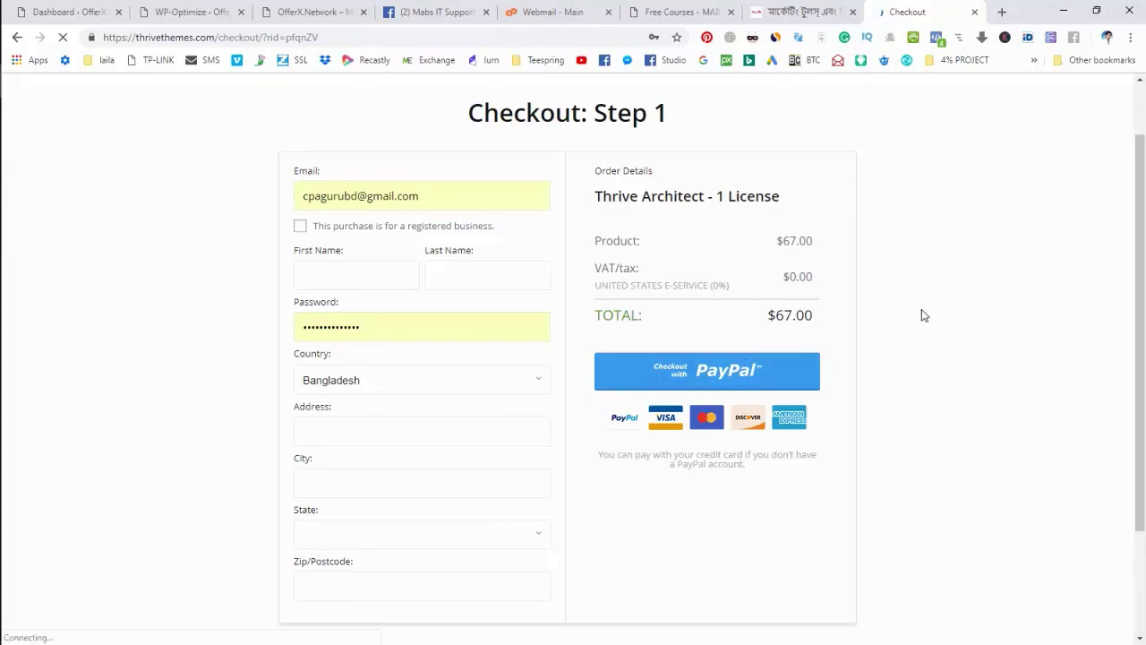
scroll(923, 314, "up", 1)
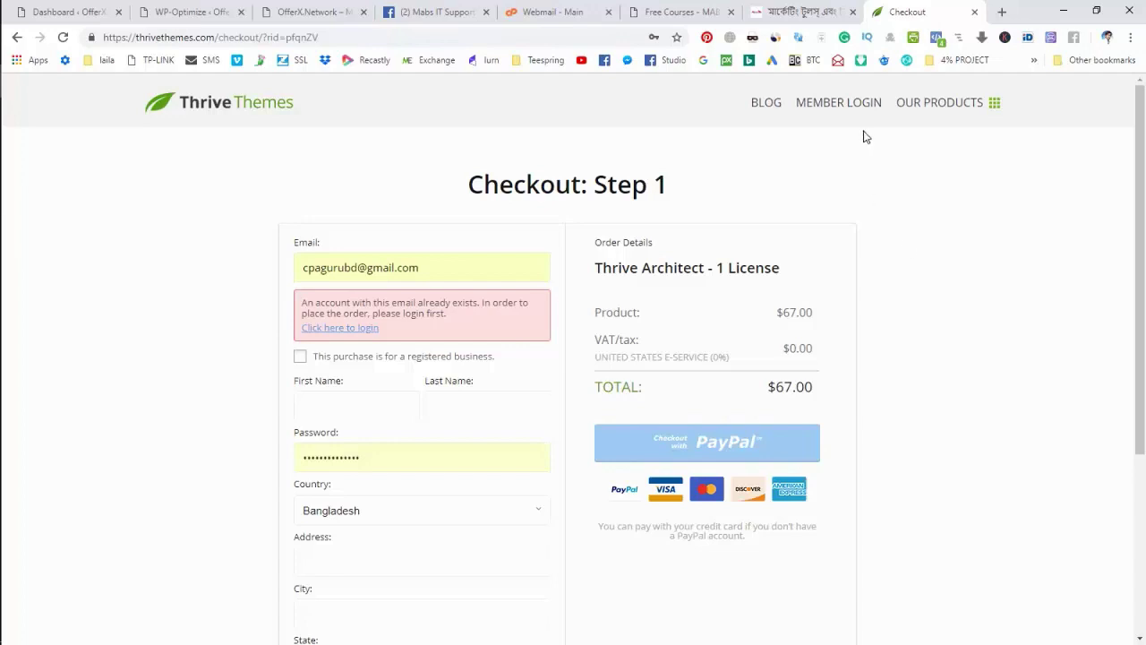
scroll(871, 181, "down", 1)
scroll(872, 181, "up", 1)
- Close the WP-Optimize page and return to the OfferX.Network WordPress dashboard
left_click(781, 18)
left_click(199, 11)
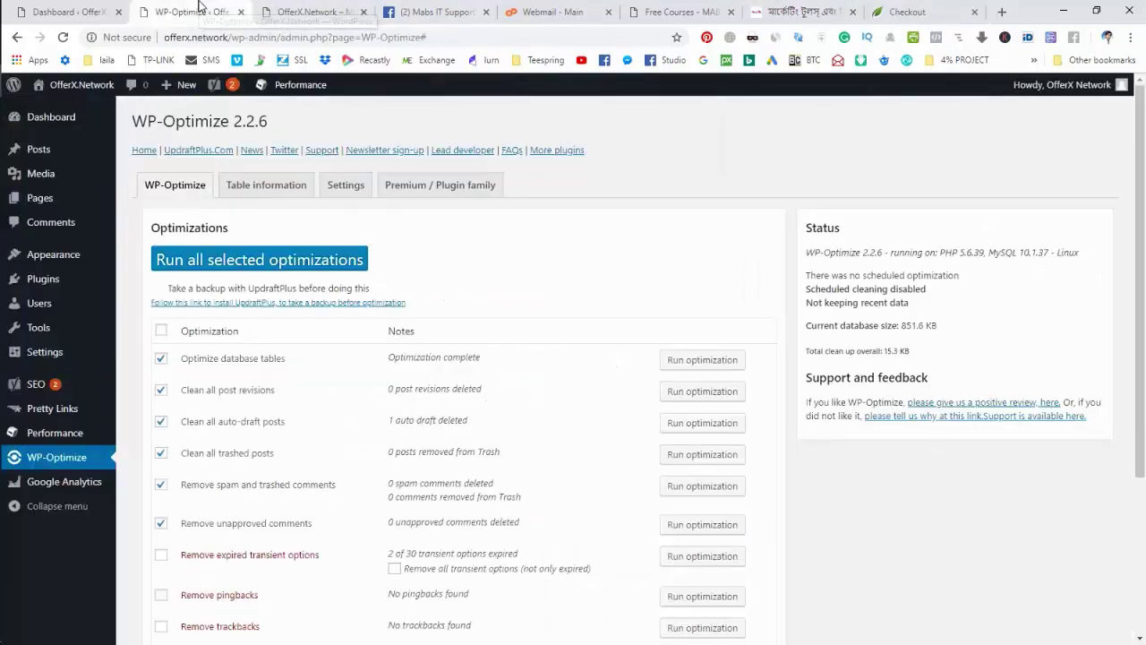
scroll(380, 222, "down", 3)
scroll(380, 222, "up", 3)
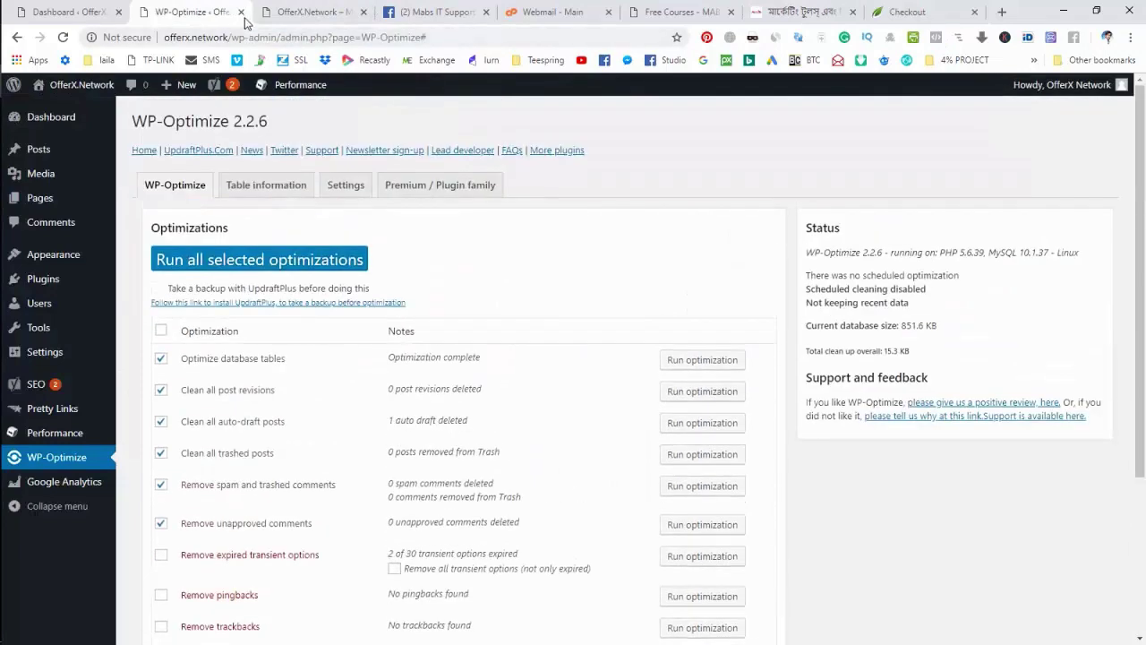
left_click(241, 12)
left_click(72, 12)
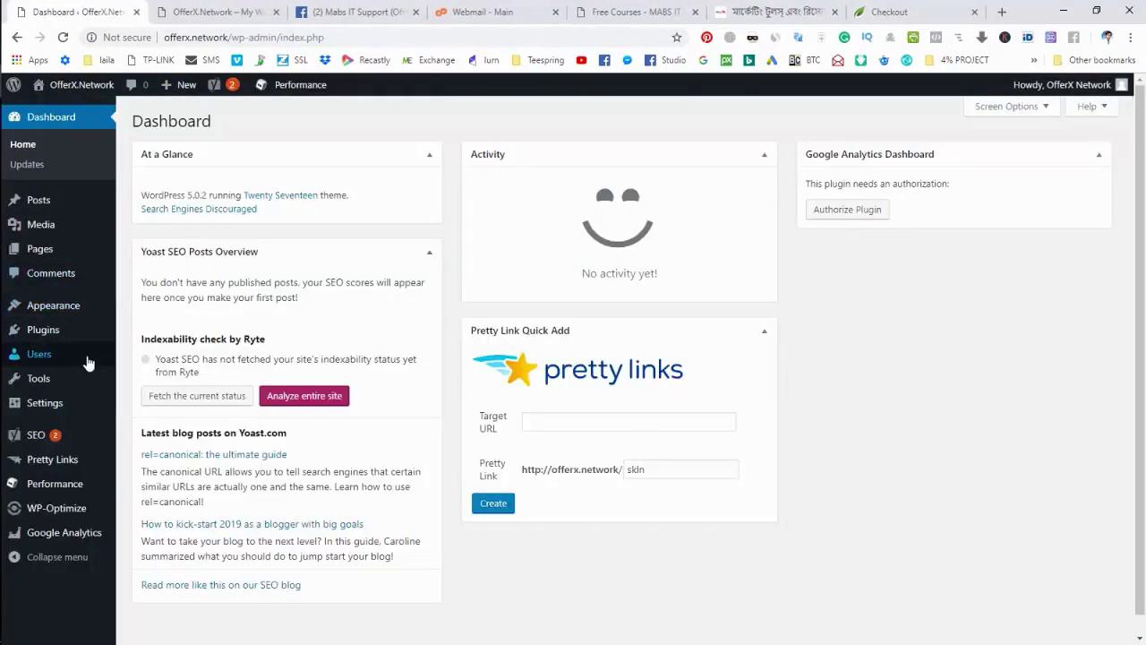
- Open the form for uploading a new WordPress plugin as a .zip file
left_click(45, 333)
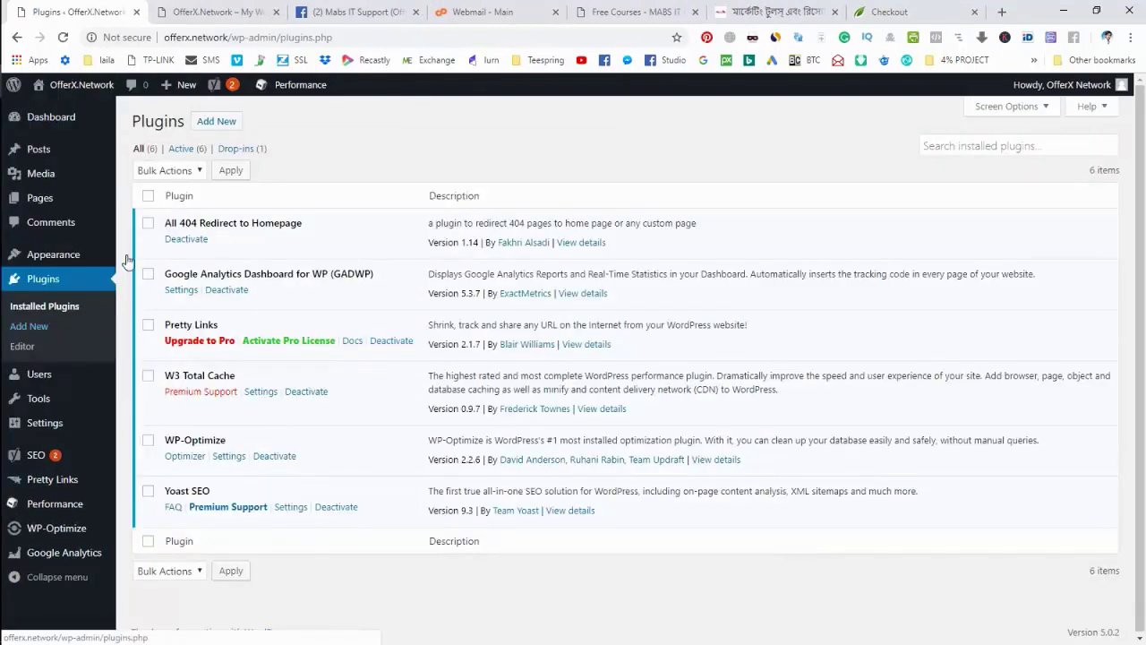
left_click(215, 127)
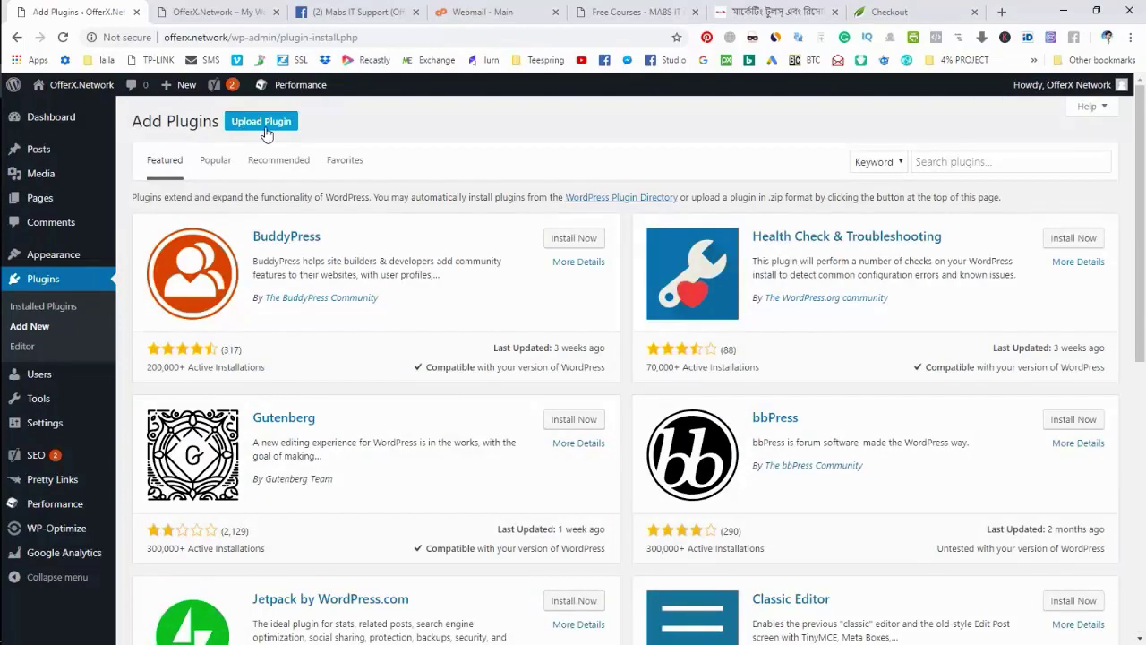
left_click(264, 130)
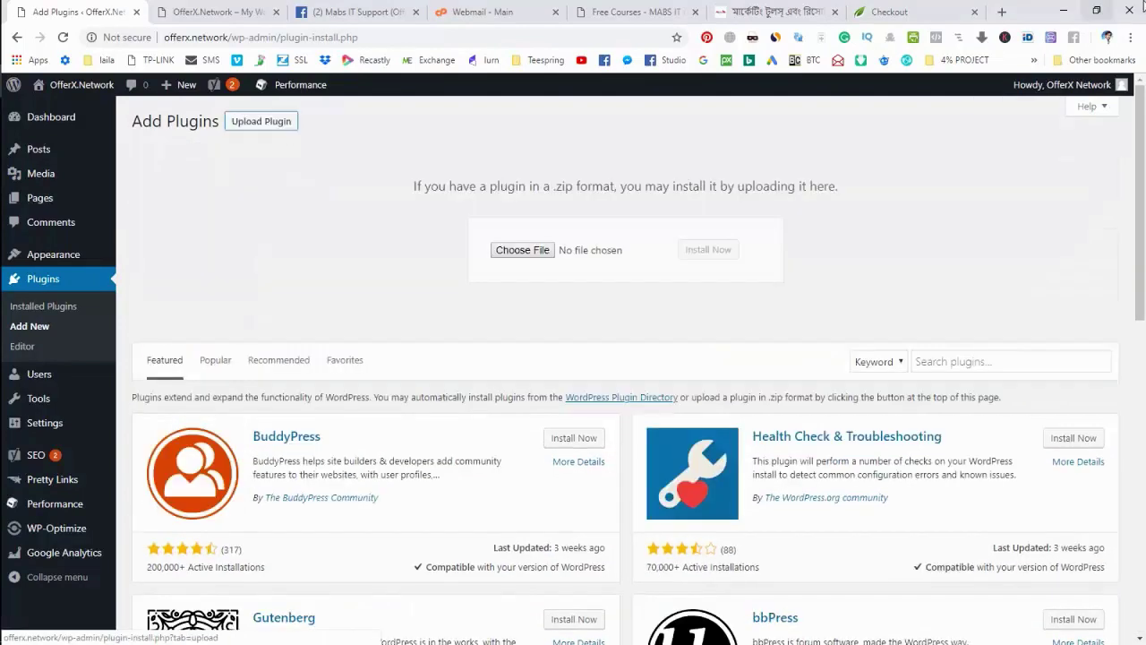
left_click(904, 9)
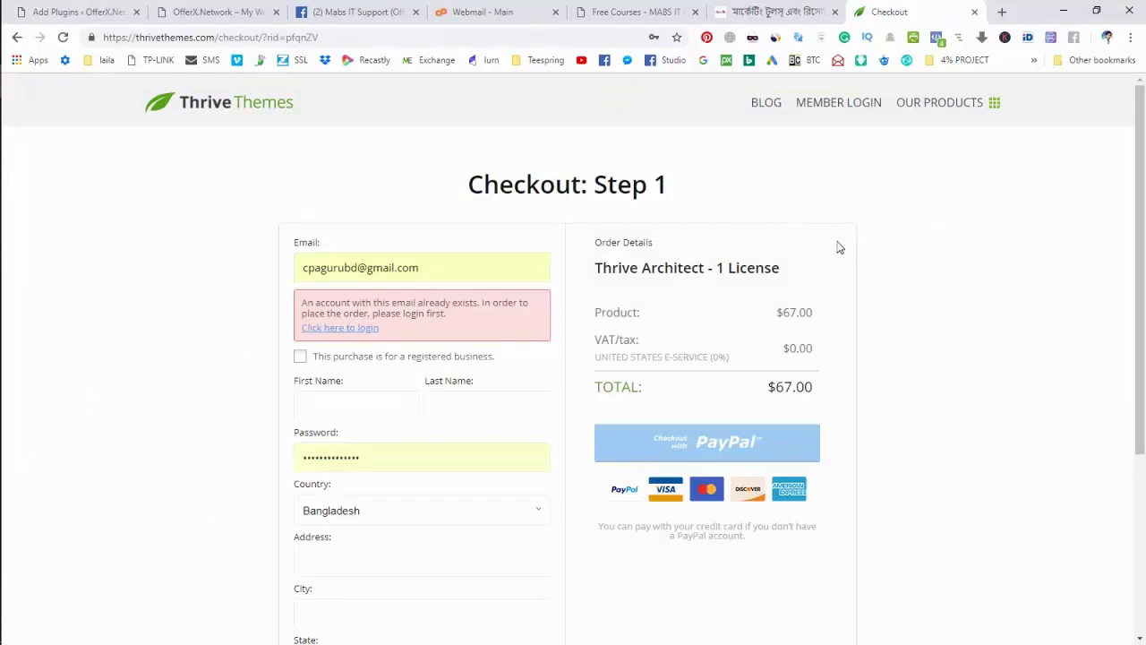
left_click(95, 15)
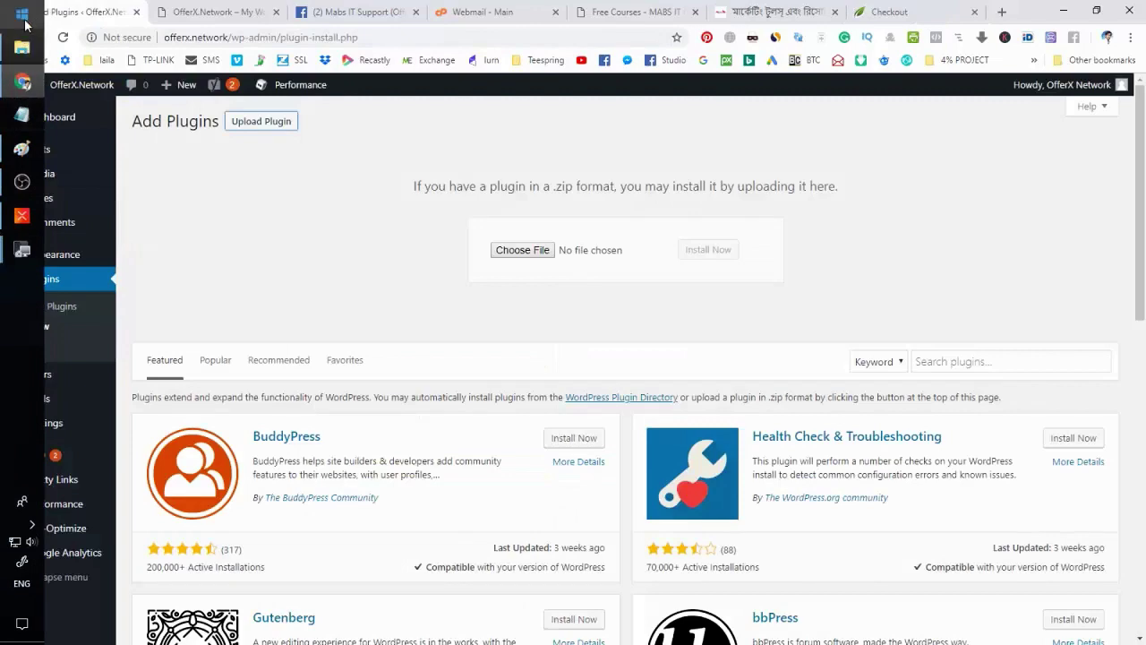
- Launch the Search Everything program and search the computer for "thrive"
left_click(22, 13)
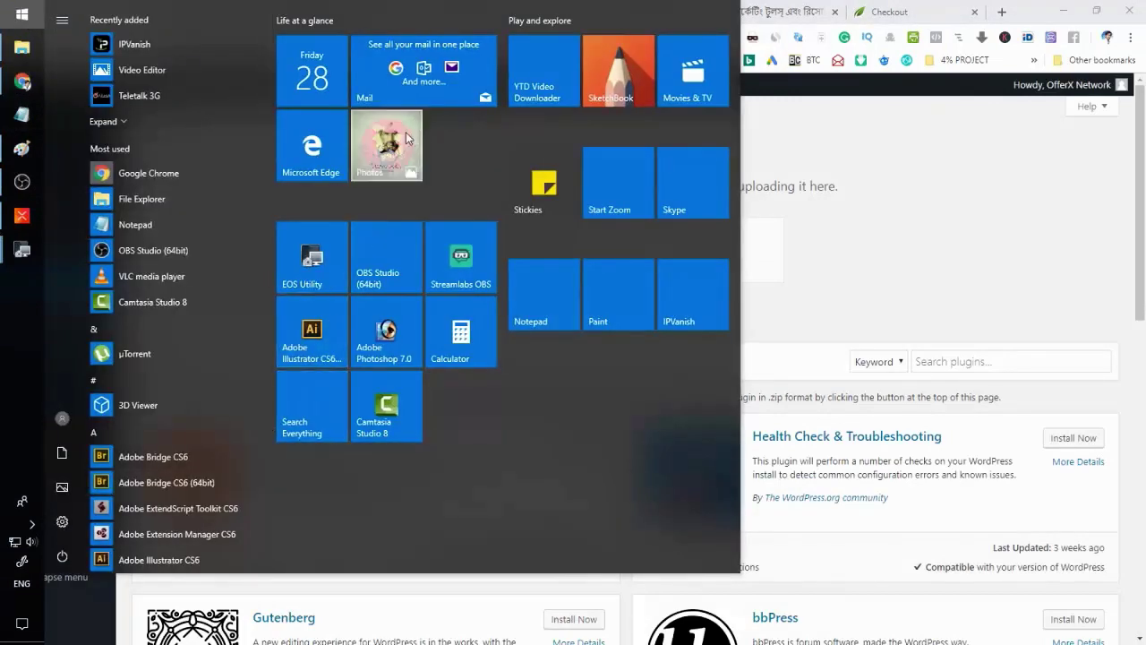
left_click(313, 405)
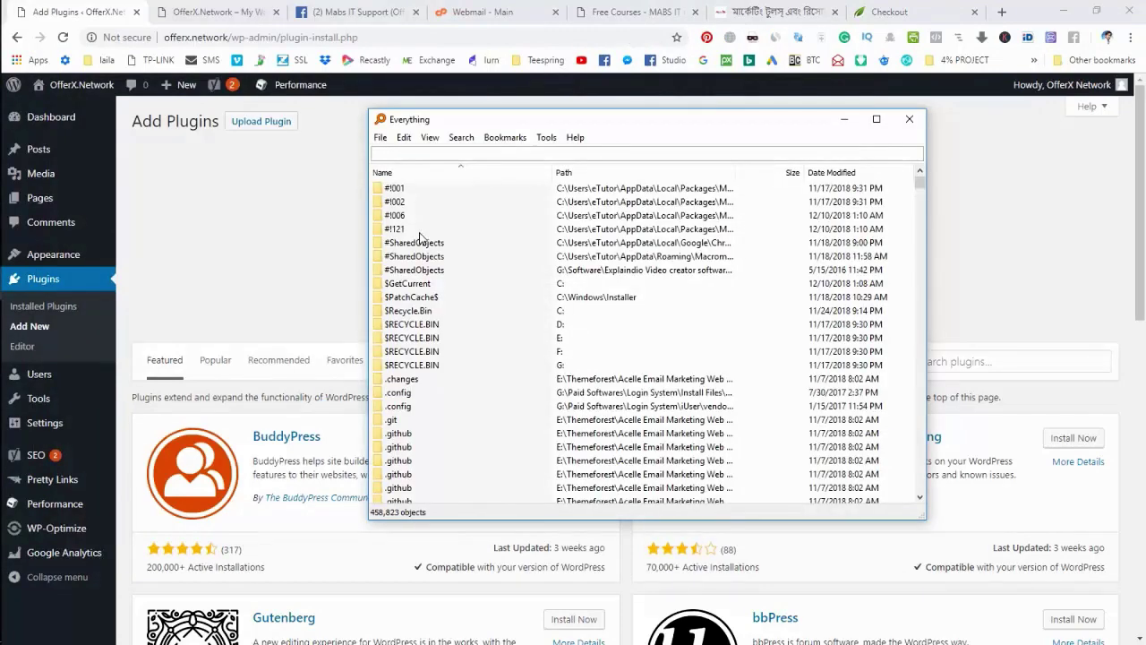
type("thrive")
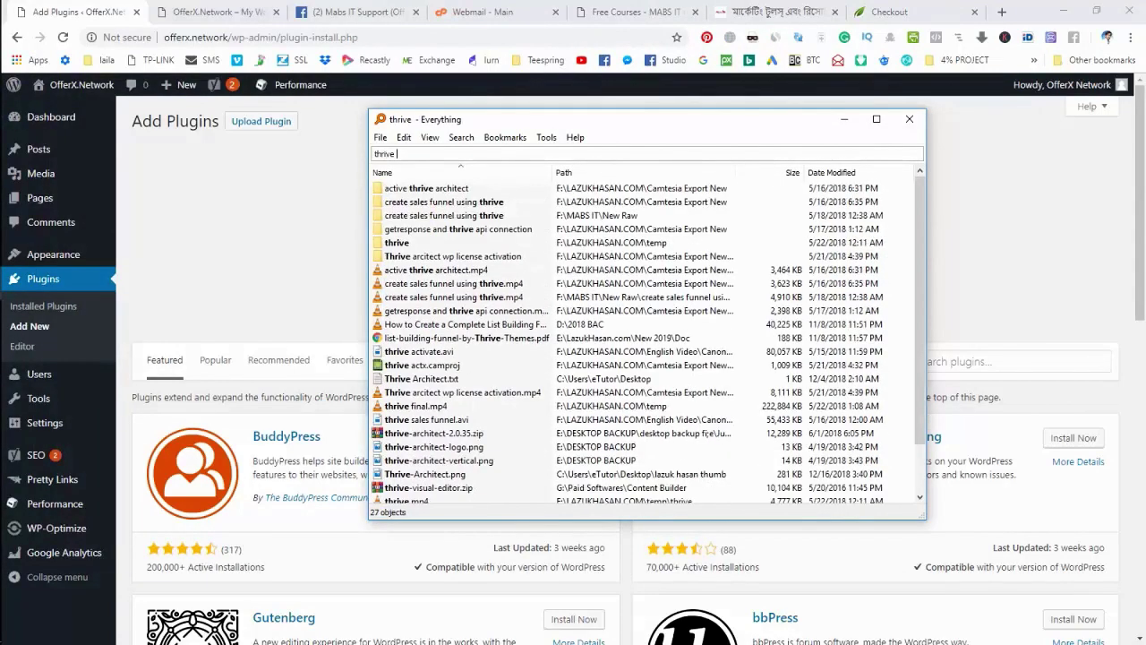
left_click(426, 188)
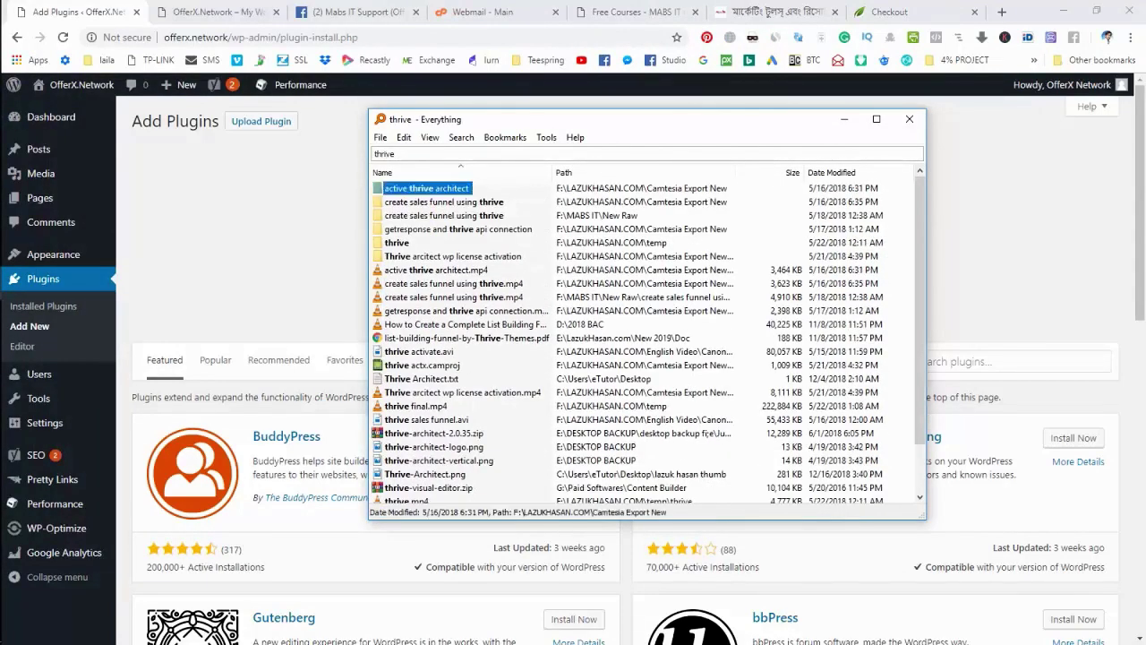
left_click(445, 215)
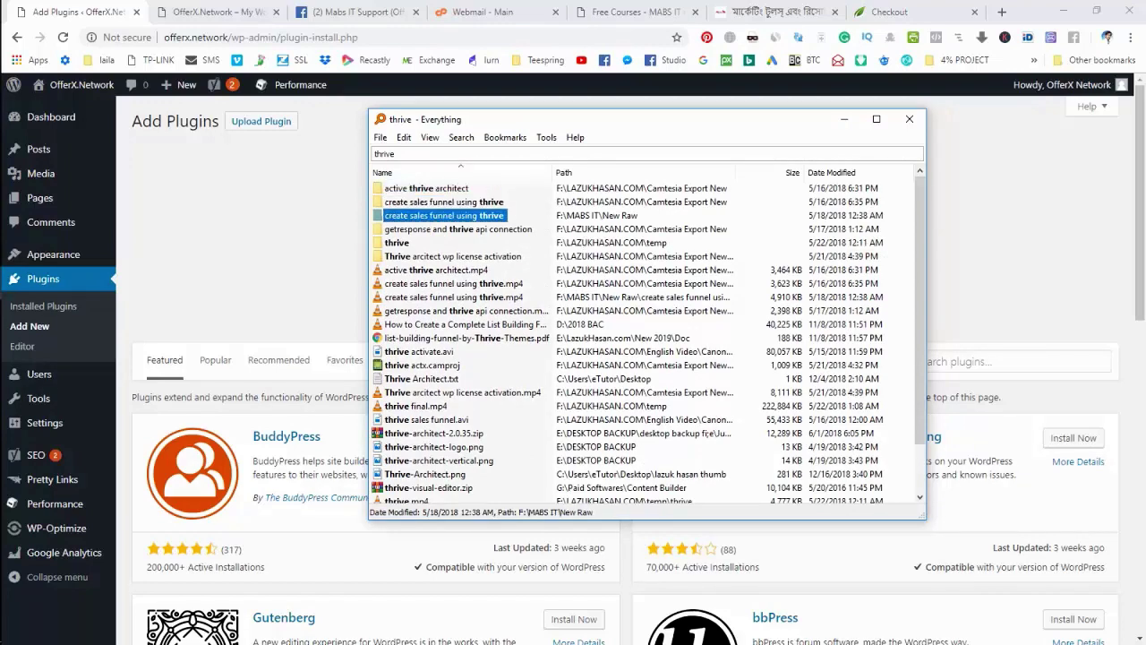
key("Up")
key("Up")
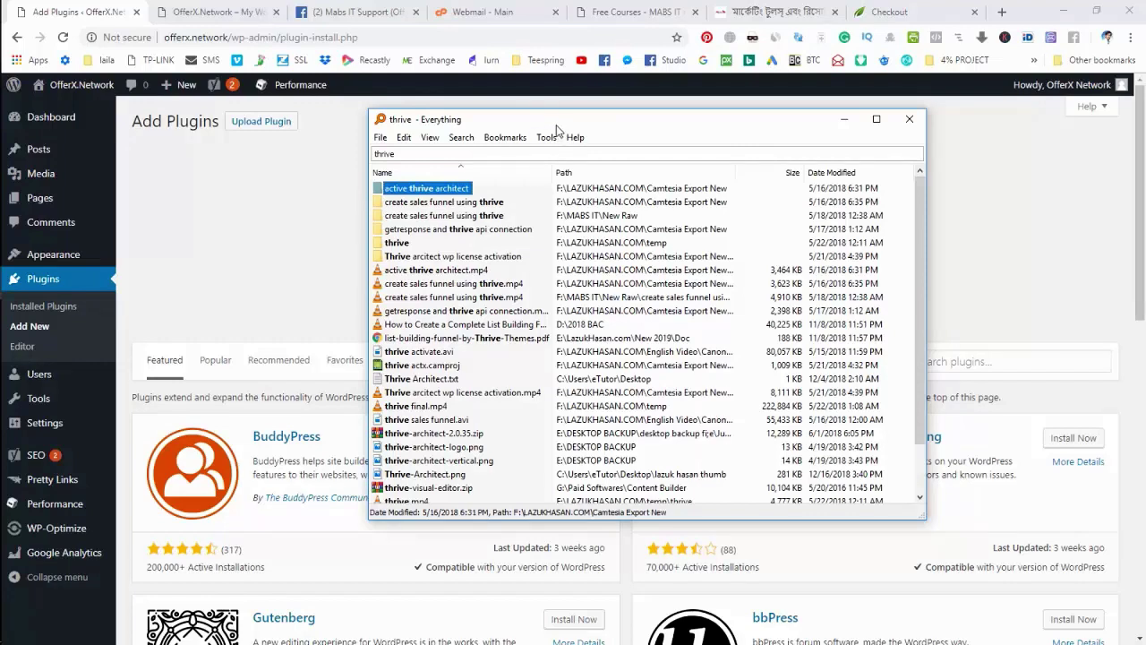
- Try to load thrive-architect-2.0.35.zip from the Everything results into the plugin upload form, and dismiss the file picker
left_click_drag(556, 127, 837, 165)
left_click(702, 471)
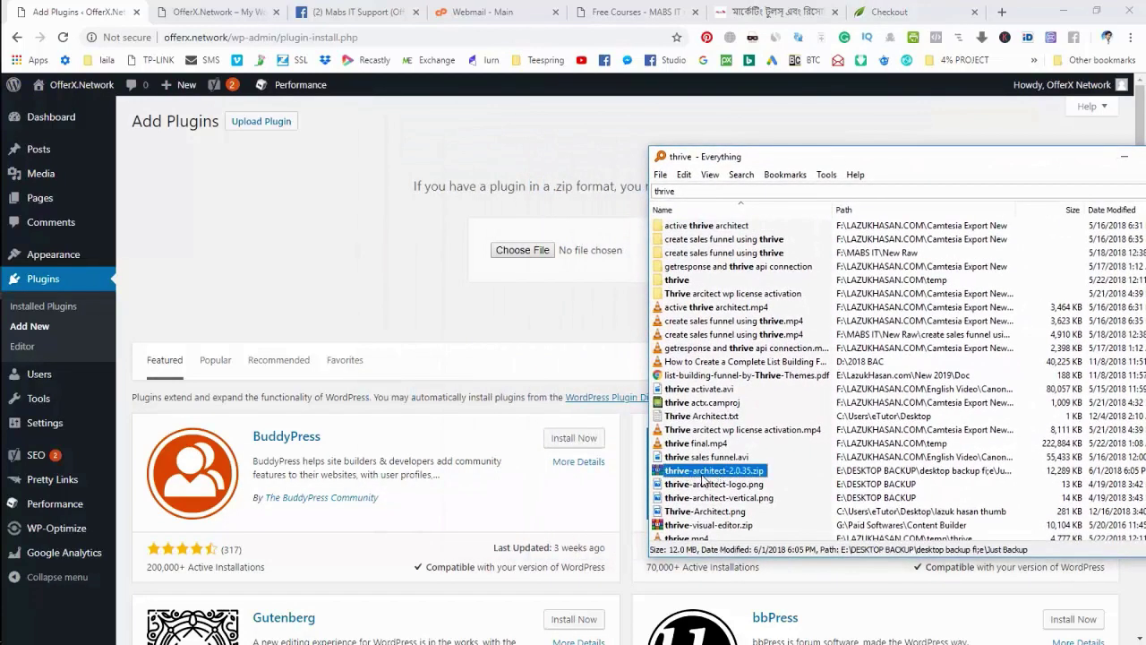
left_click_drag(695, 474, 512, 251)
left_click(514, 249)
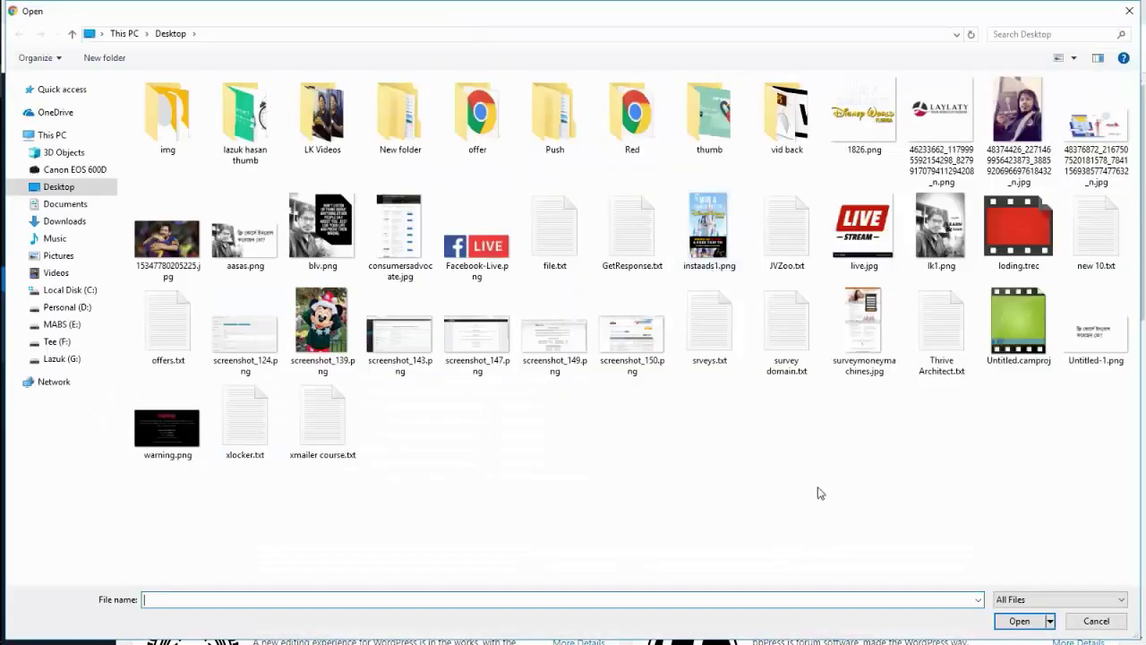
left_click(1090, 620)
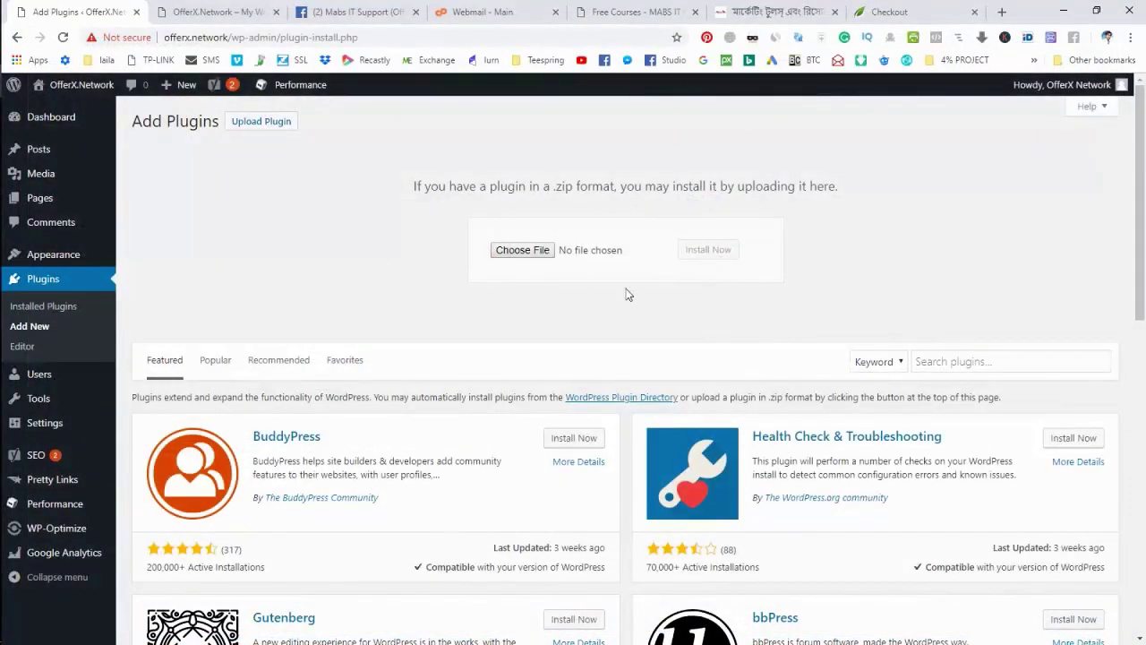
- Load thrive-architect-2.0.35.zip from the Everything results into the upload form, and install and activate the plugin
mouse_move(3, 258)
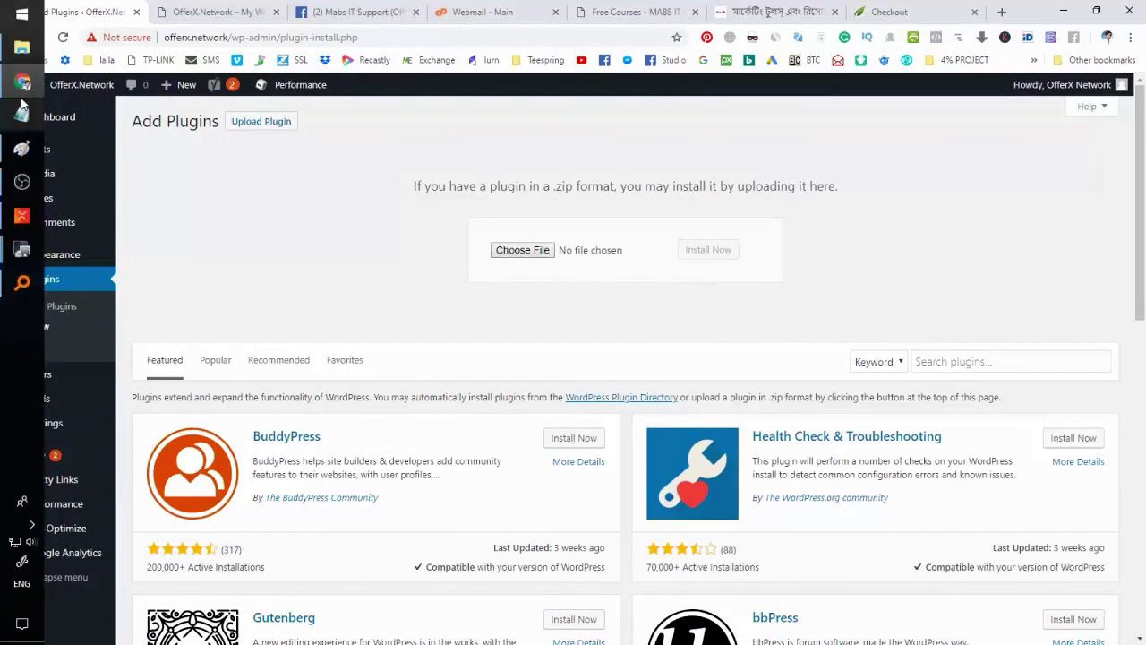
left_click(11, 284)
left_click_drag(682, 471, 529, 253)
left_click(707, 249)
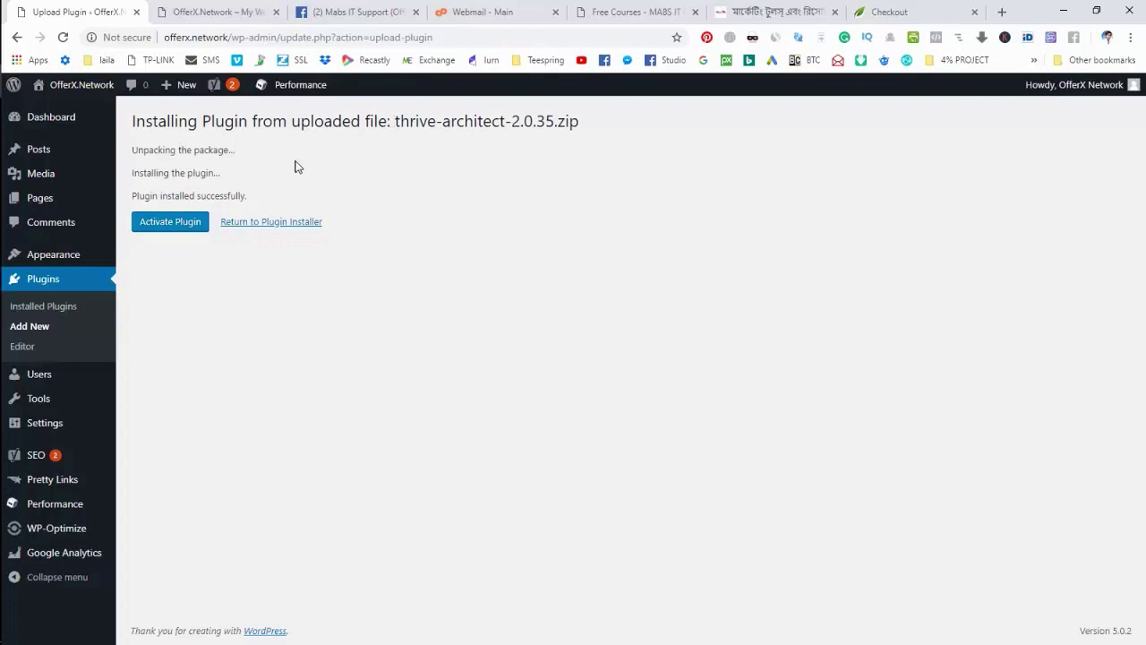
left_click(170, 222)
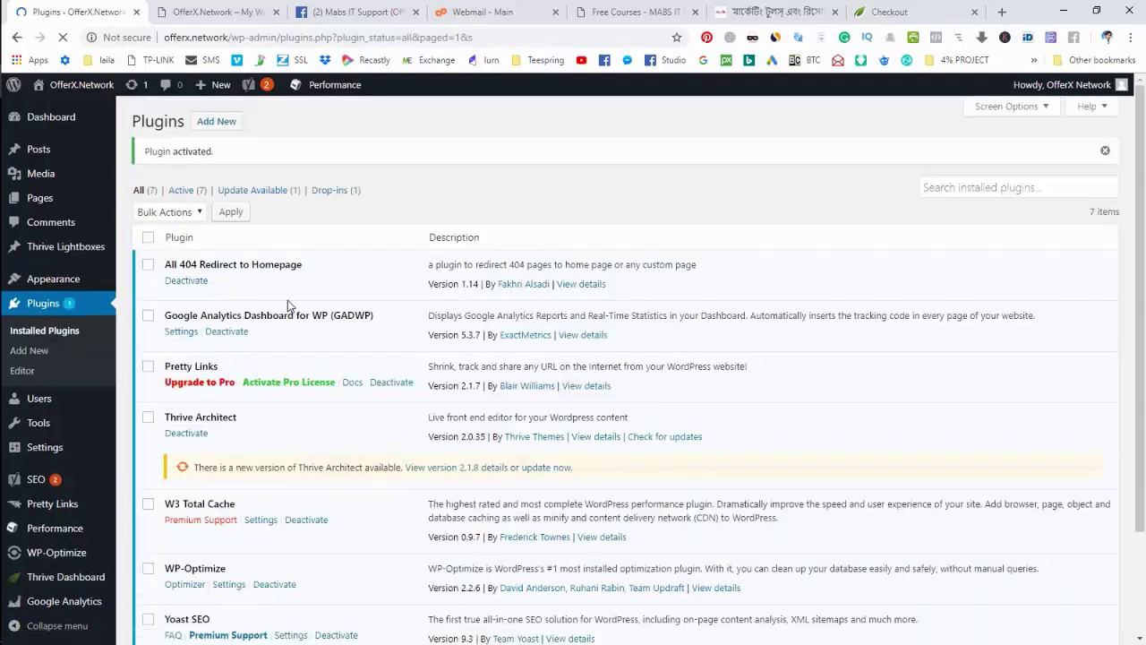
- Update the Thrive Architect plugin to version 2.1.8 from the list of installed plugins
scroll(288, 306, "down", 2)
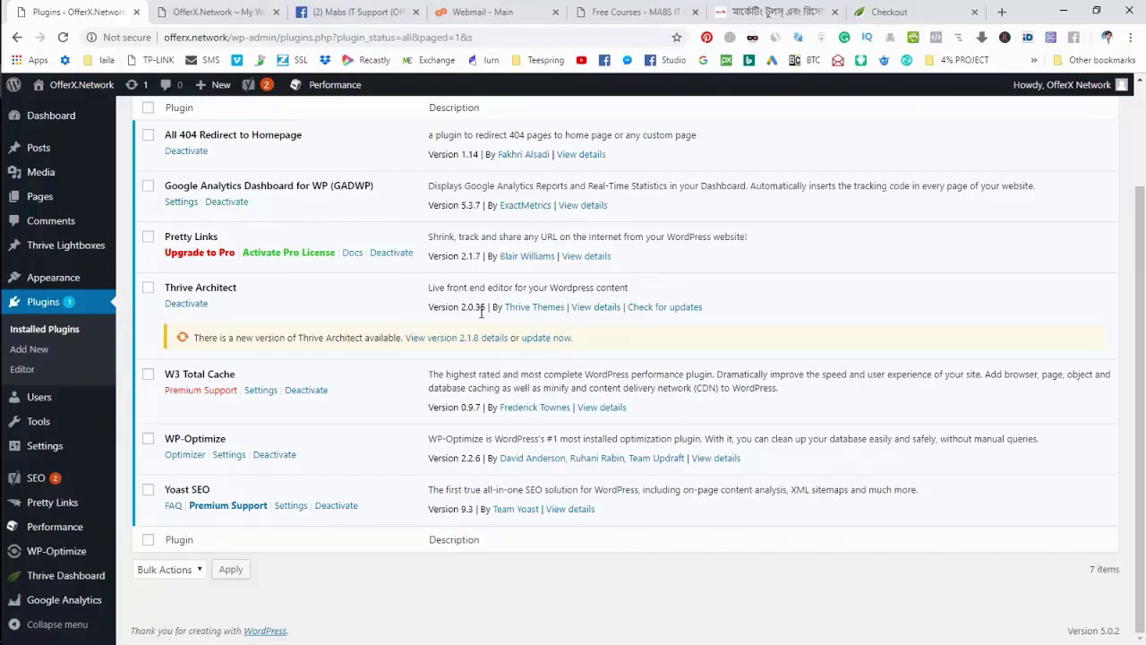
left_click(544, 339)
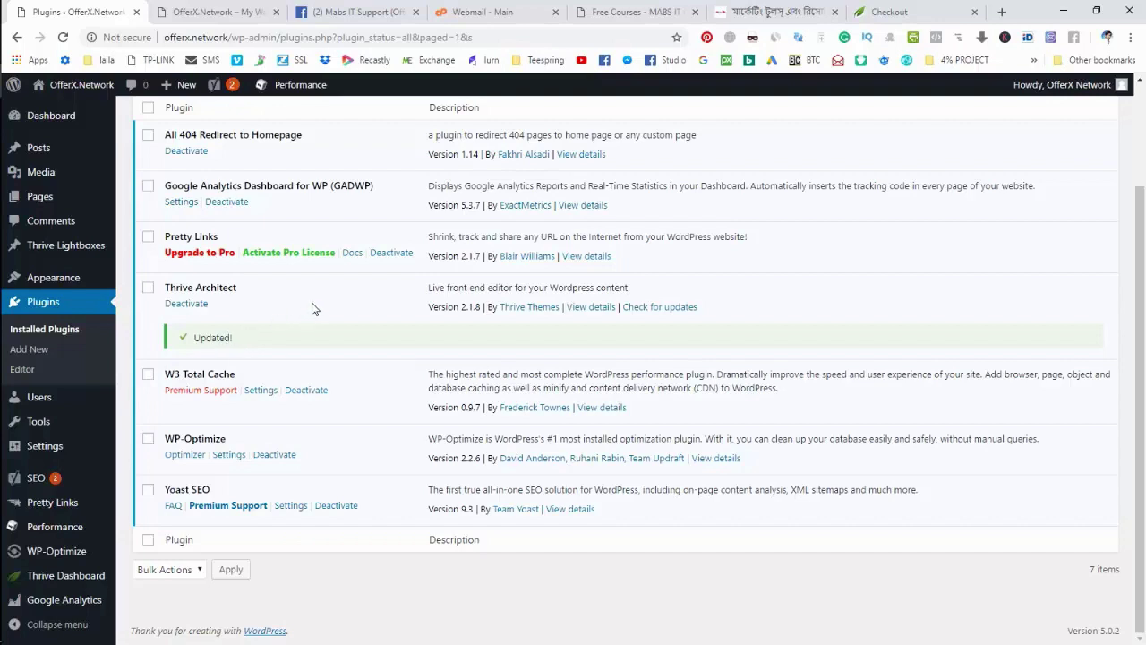
scroll(312, 308, "up", 2)
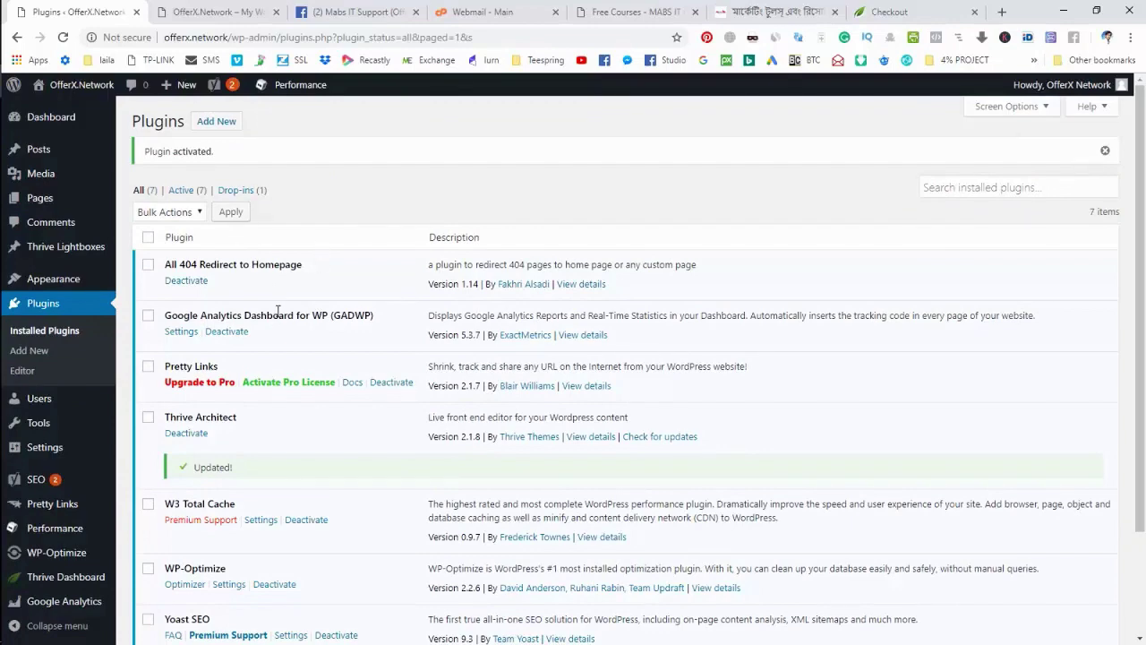
scroll(278, 308, "down", 2)
- Open the Thrive Dashboard and look over the installed products and Thrive features
mouse_move(70, 449)
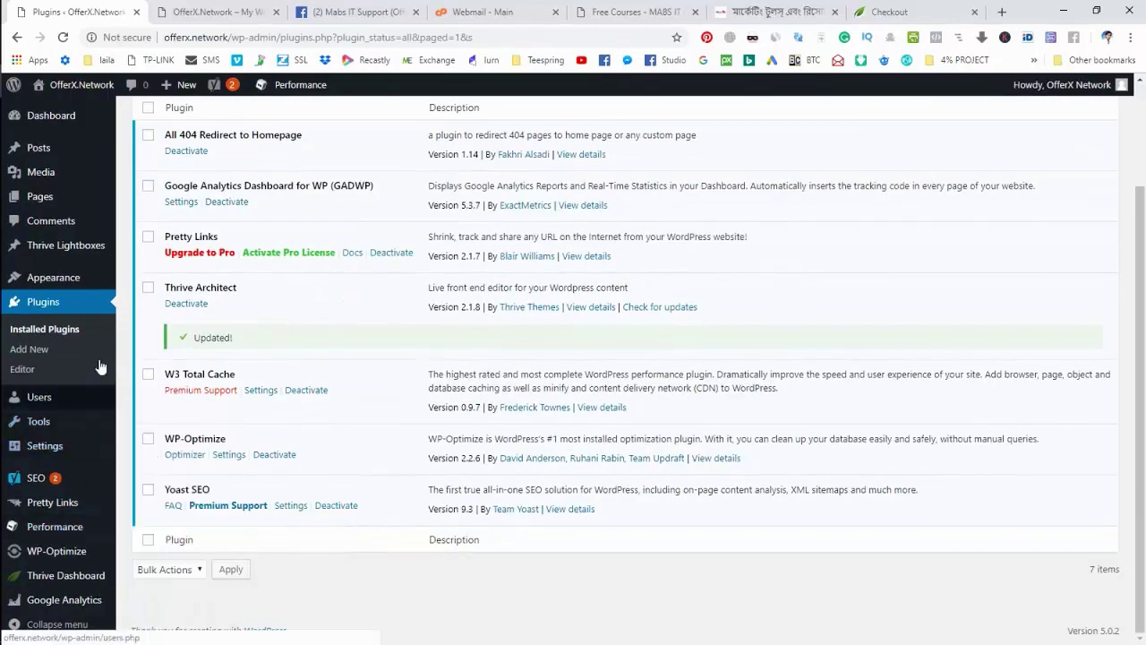
mouse_move(43, 577)
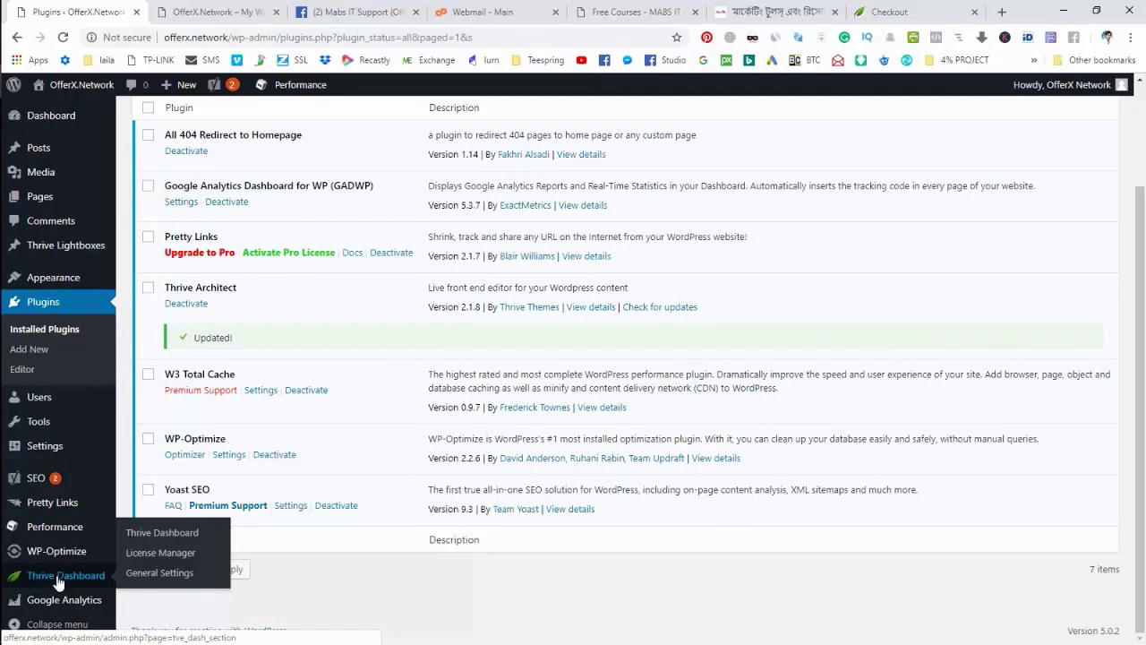
left_click(60, 582)
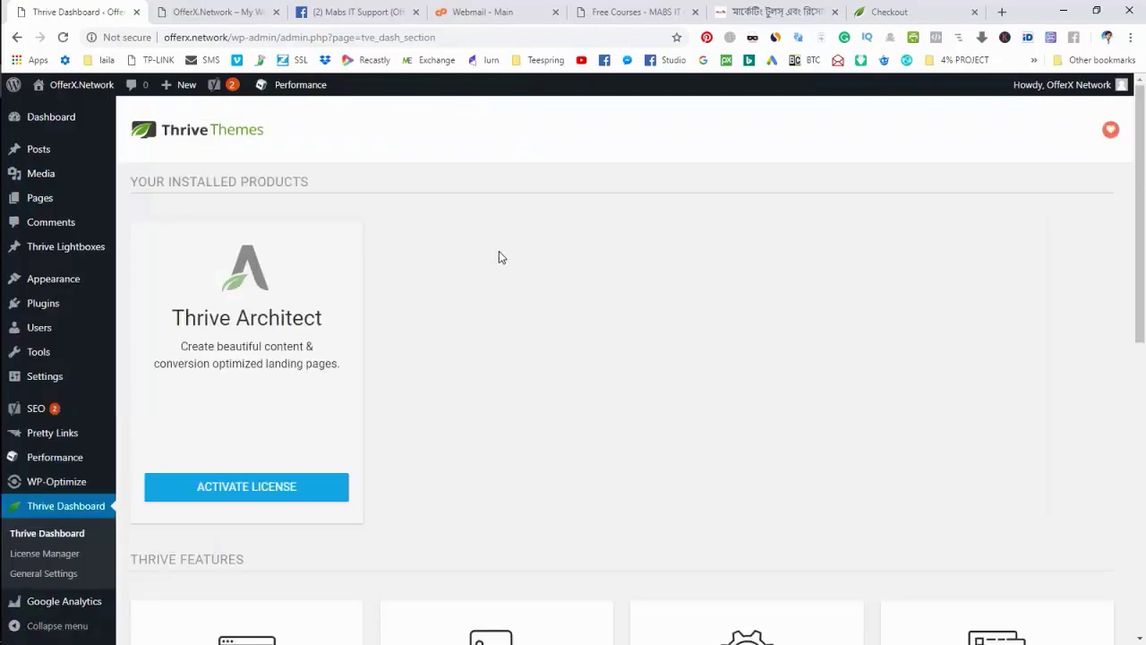
scroll(499, 257, "down", 2)
scroll(499, 257, "up", 2)
scroll(499, 257, "down", 7)
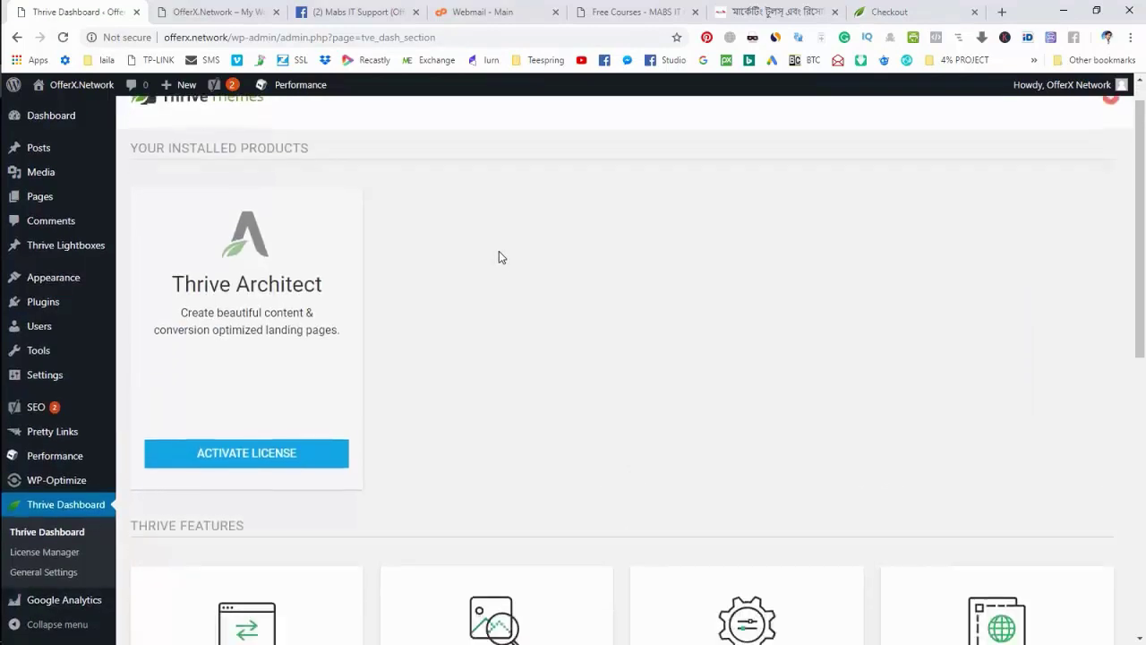
scroll(499, 257, "up", 7)
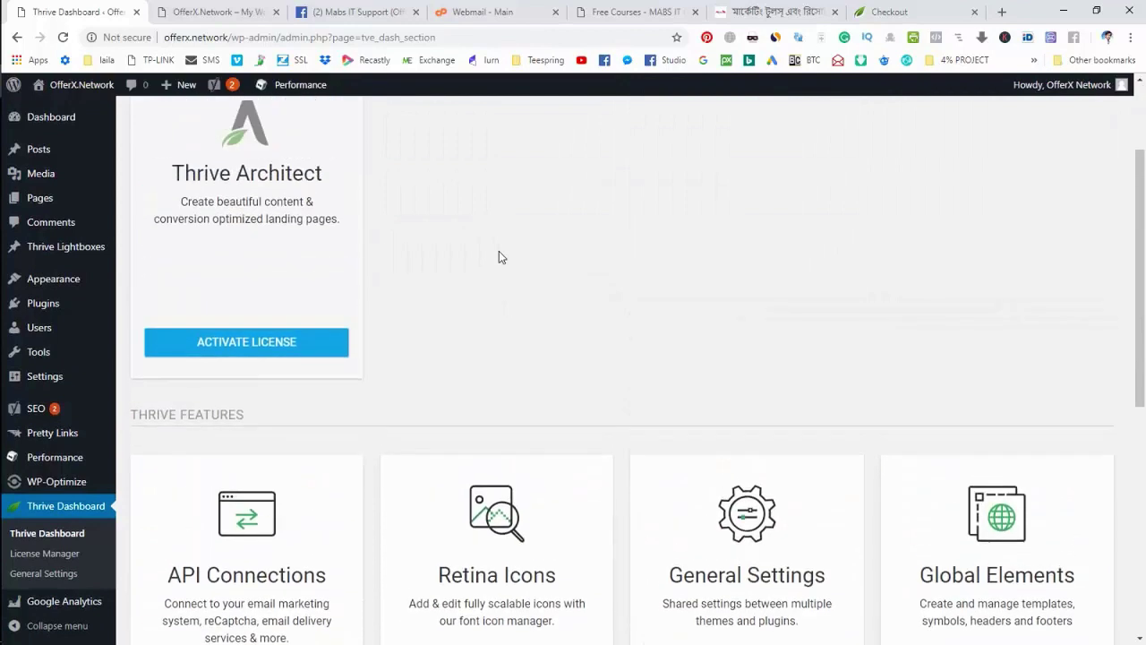
scroll(486, 292, "up", 1)
scroll(426, 288, "down", 2)
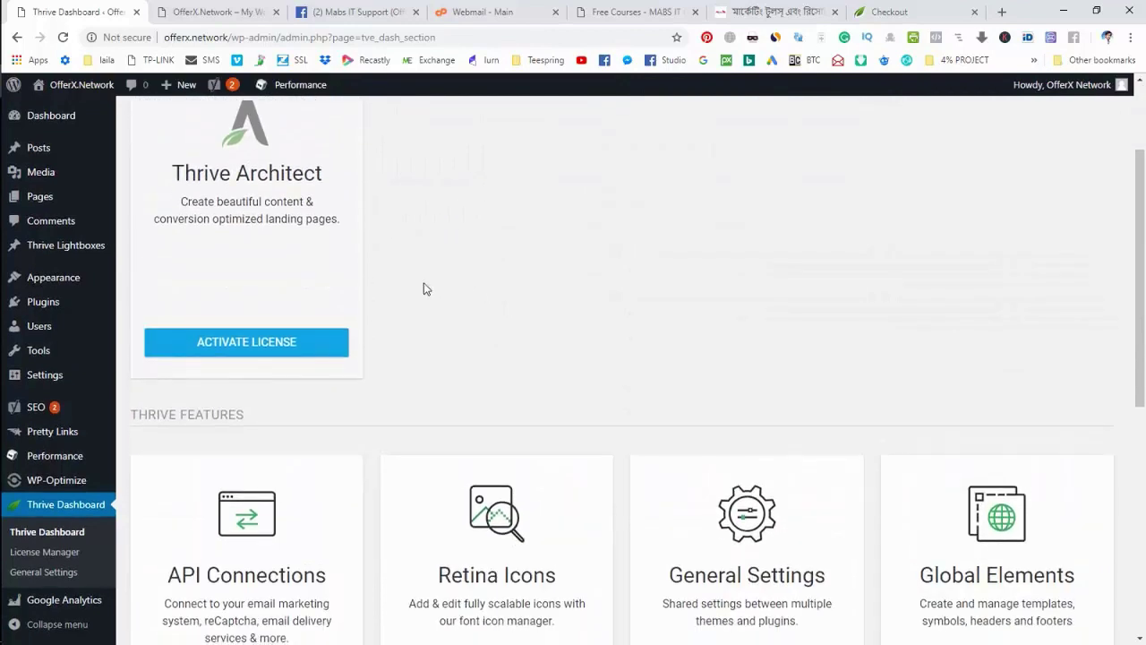
- Open the license activation form for Thrive Architect and review the email field on the Thrive Themes checkout page
left_click(255, 356)
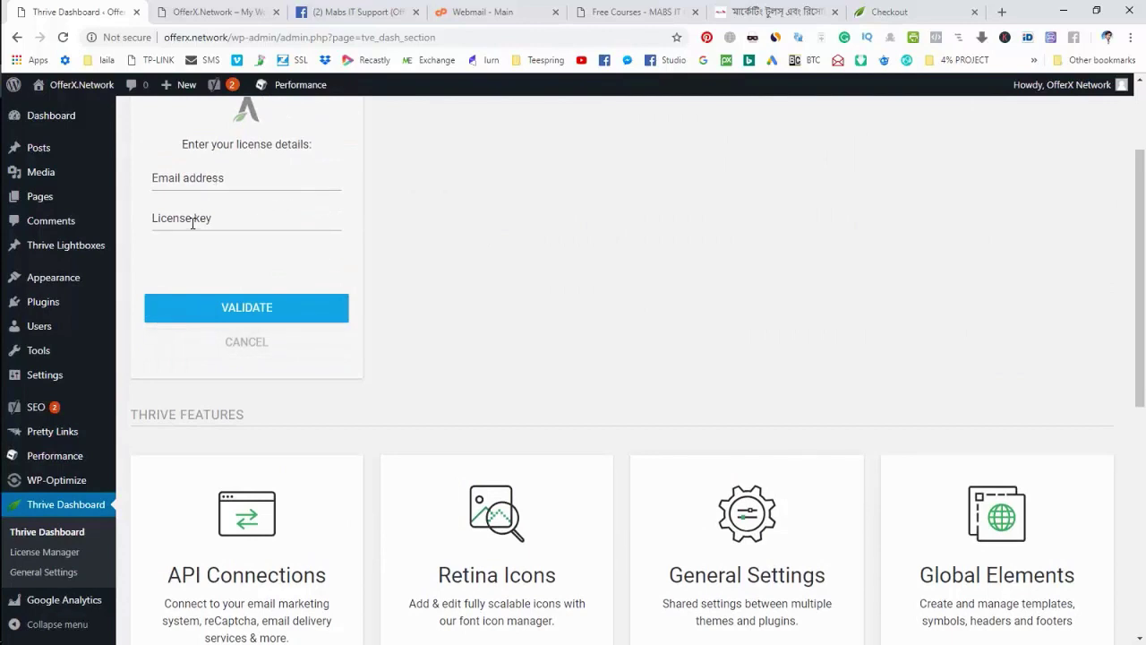
left_click(882, 9)
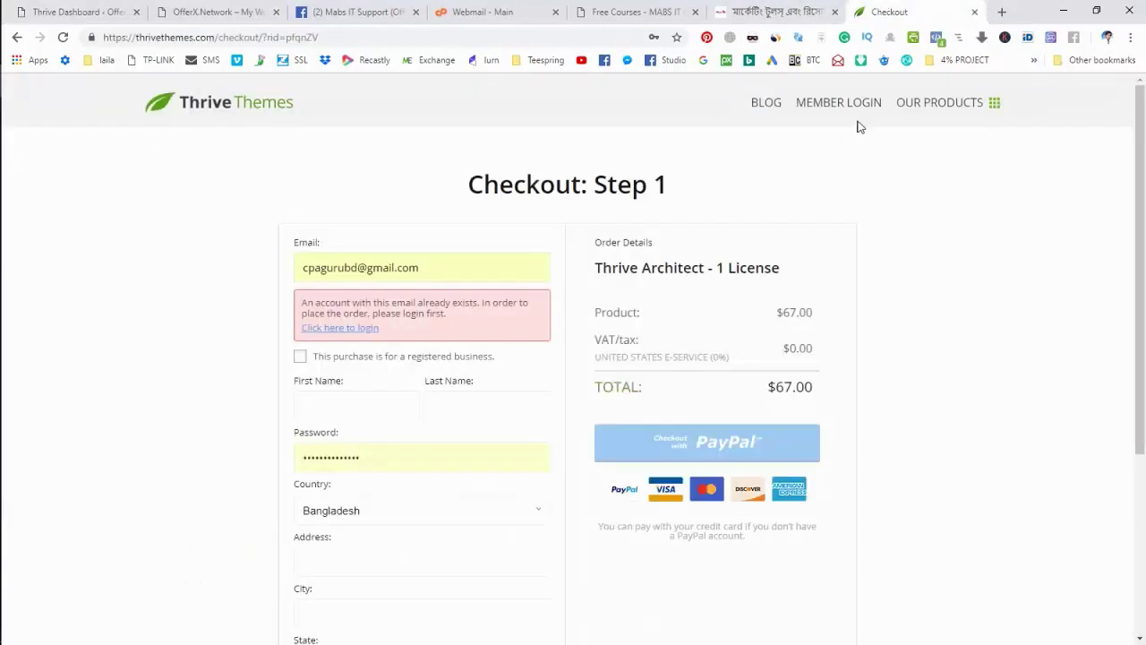
left_click(426, 261)
left_click(107, 19)
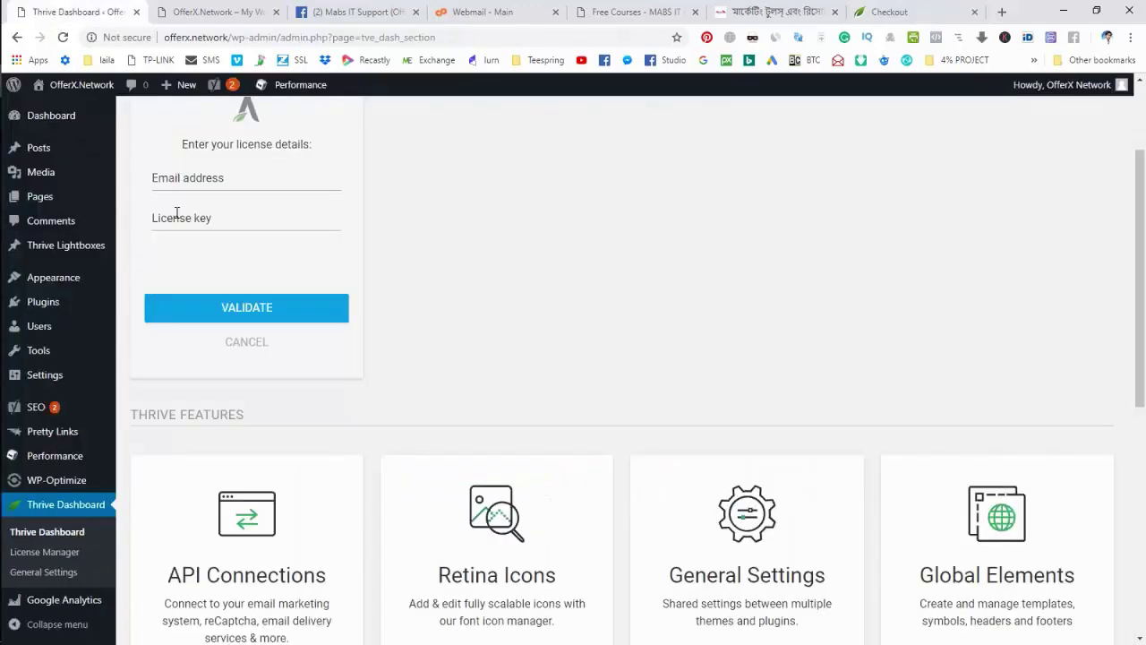
- Validate the Thrive Architect license with the purchase email address and license key, and return to the WordPress dashboard
scroll(481, 232, "up", 1)
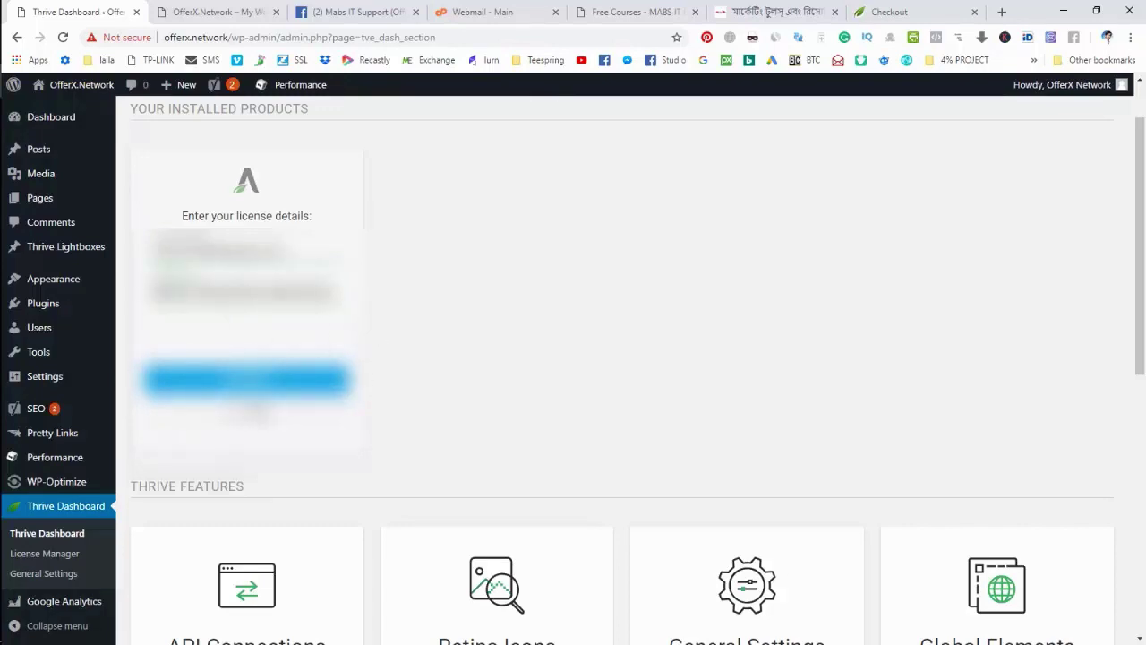
left_click(247, 384)
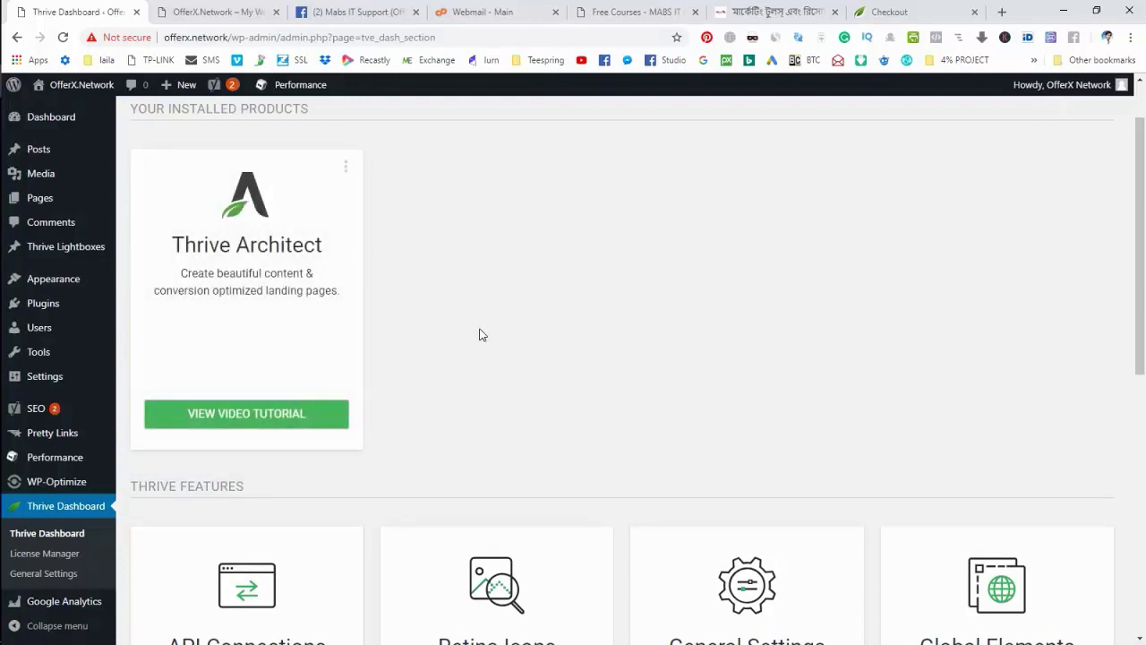
scroll(479, 334, "up", 1)
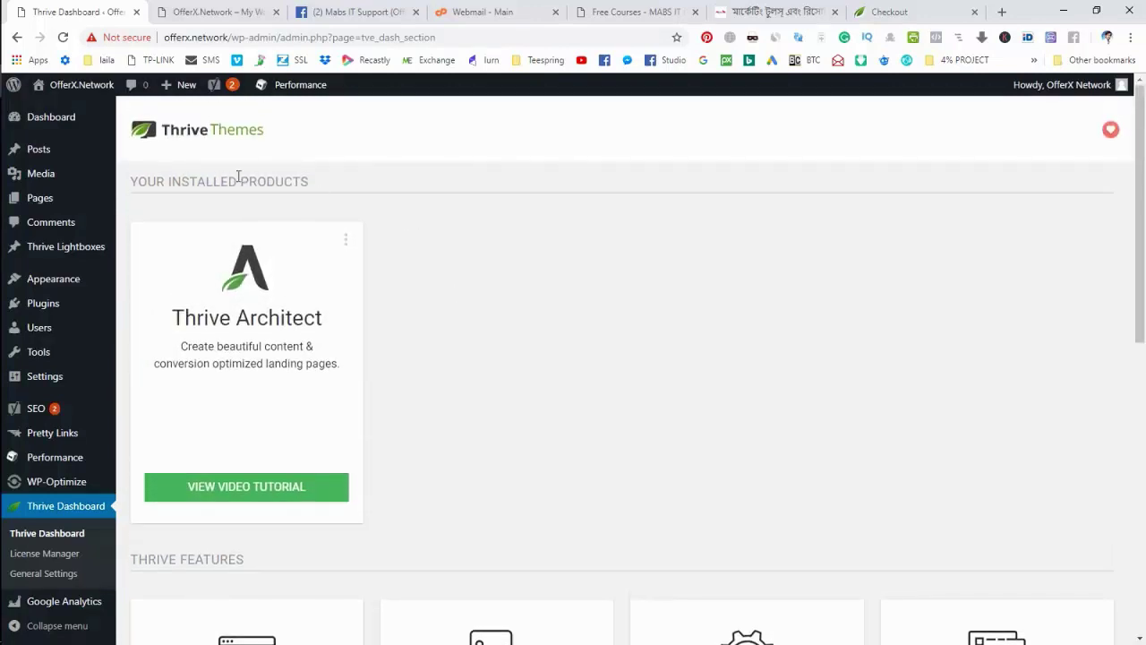
left_click(55, 116)
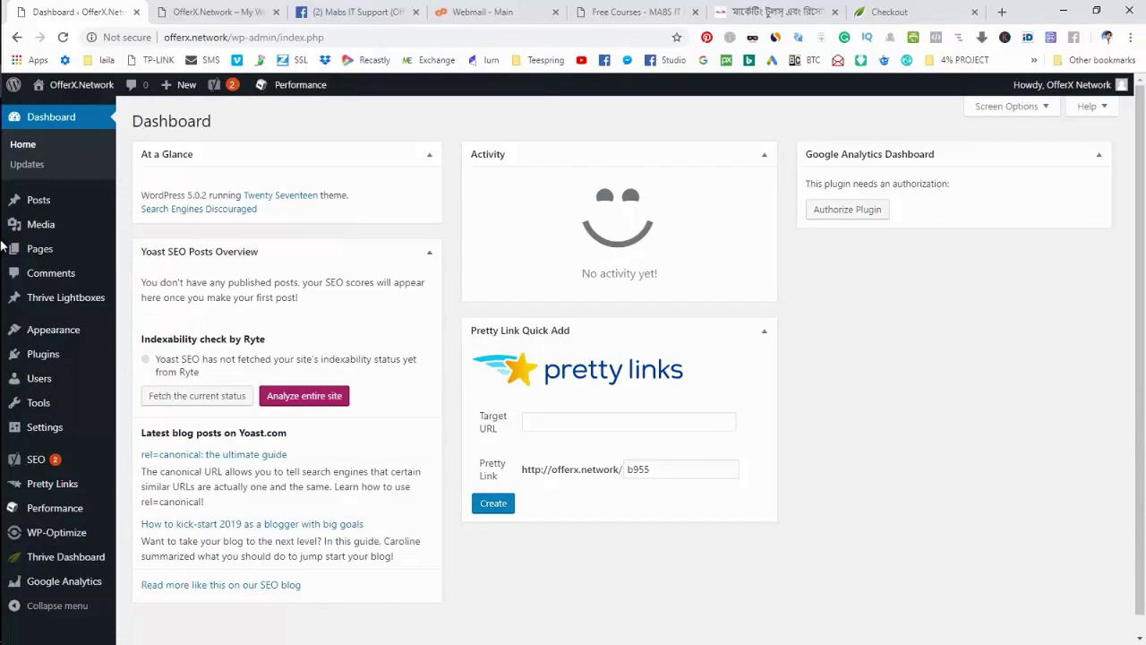
- Switch to OBS Studio and make the Camera scene live in place of the Desktop scene
mouse_move(6, 215)
left_click(21, 182)
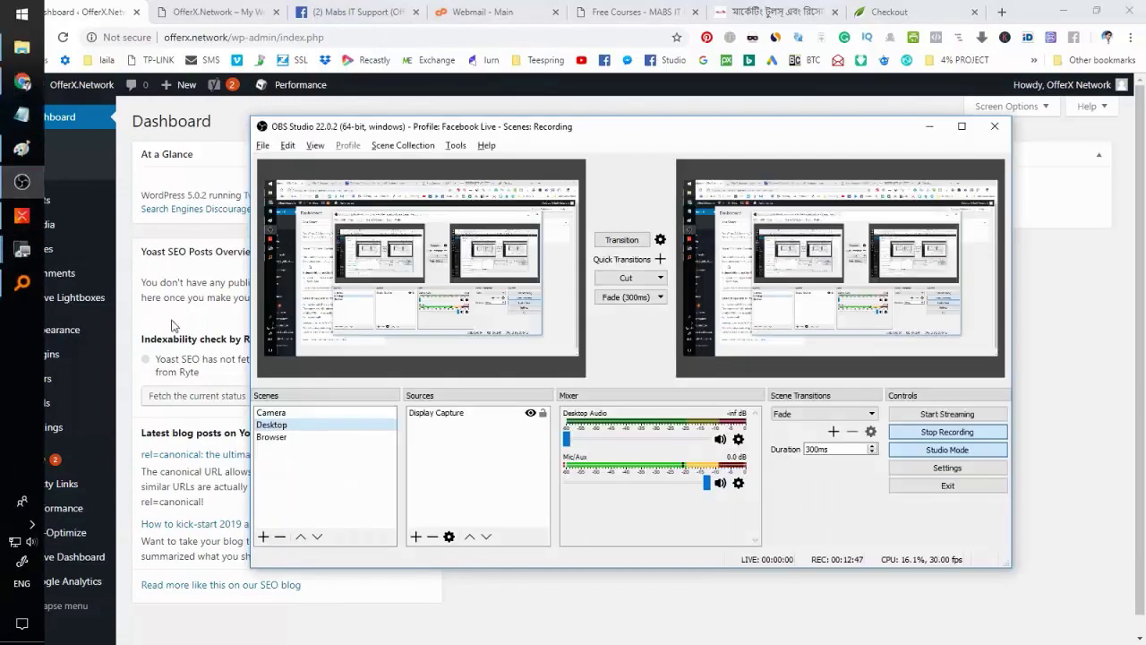
double_click(271, 413)
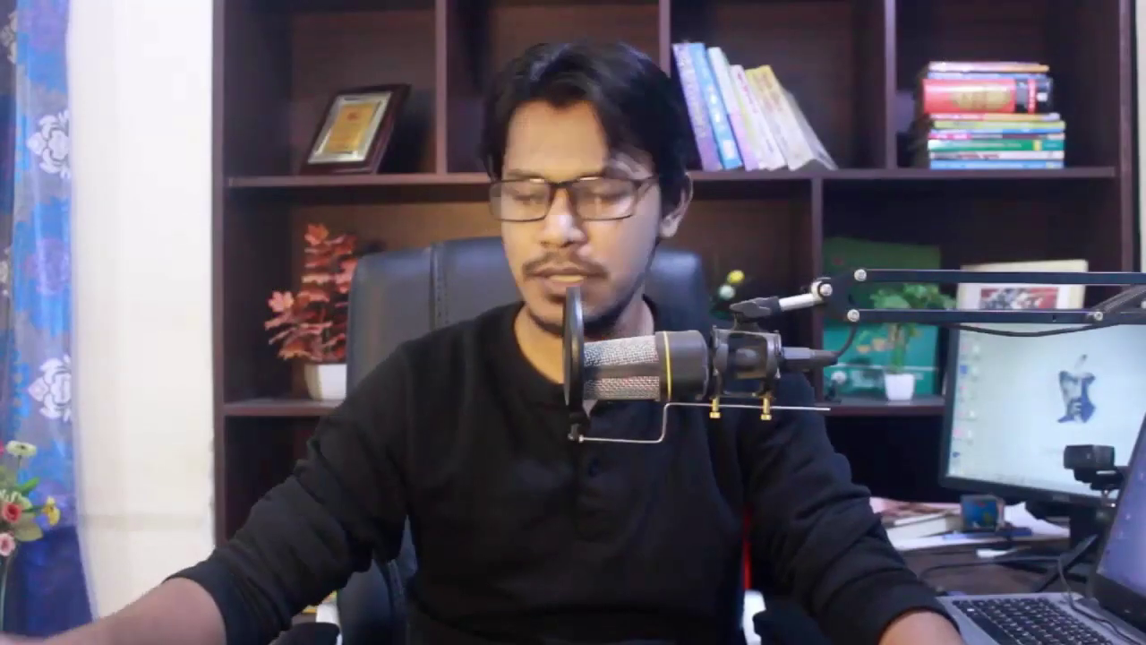